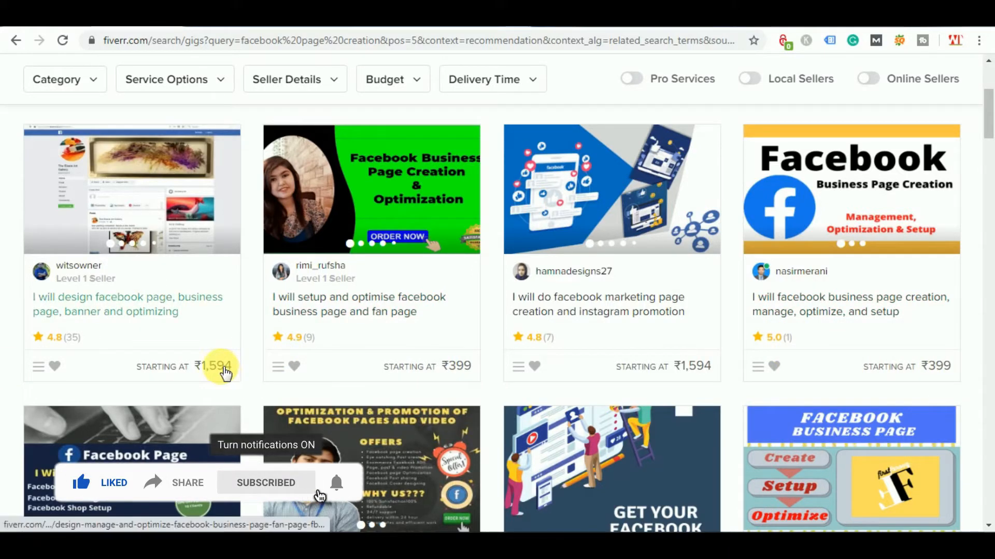
Browse the Fiverr gigs for "facebook page creation" and compare their ratings and starting prices.
scroll(253, 363, "down", 2)
scroll(253, 362, "down", 5)
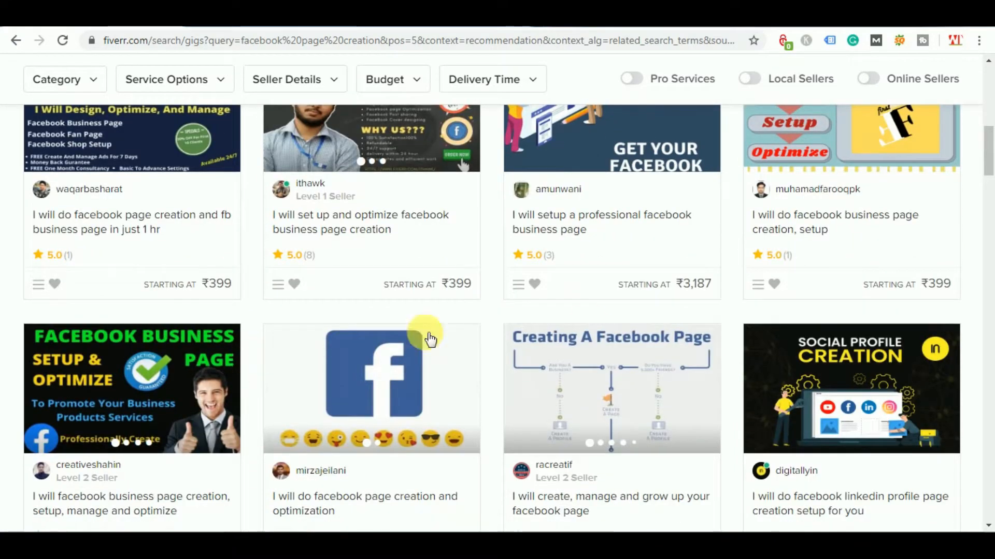
scroll(501, 306, "down", 3)
scroll(502, 328, "down", 2)
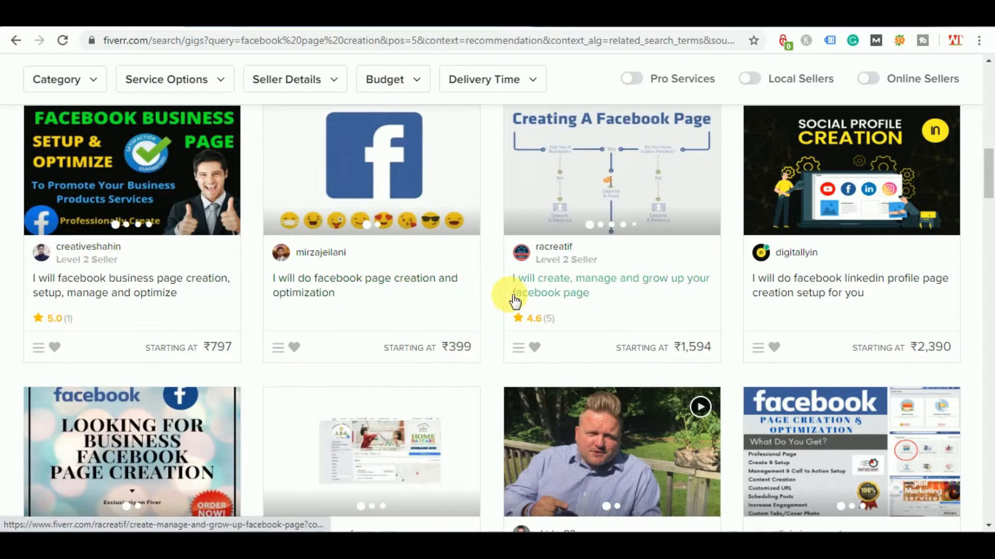
scroll(502, 299, "down", 1)
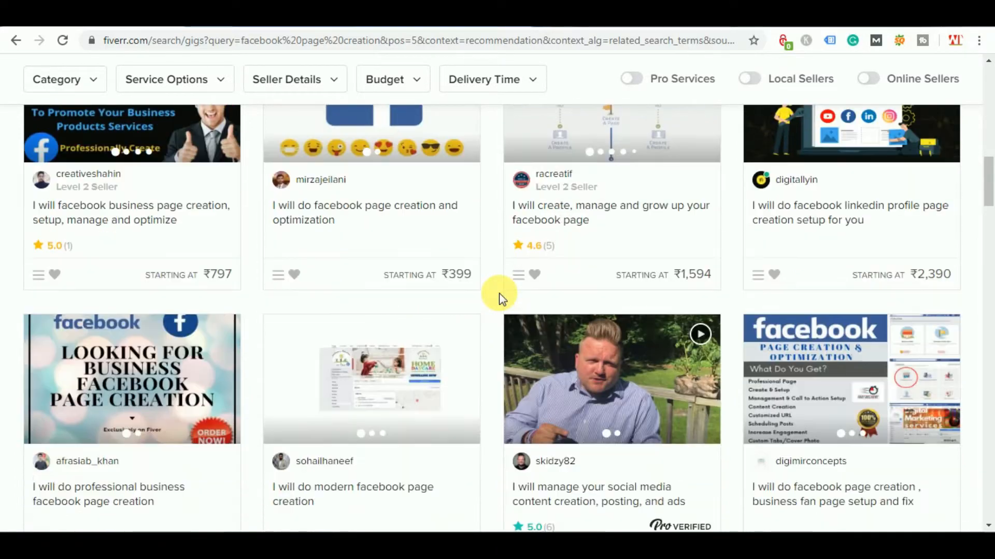
scroll(502, 299, "up", 2)
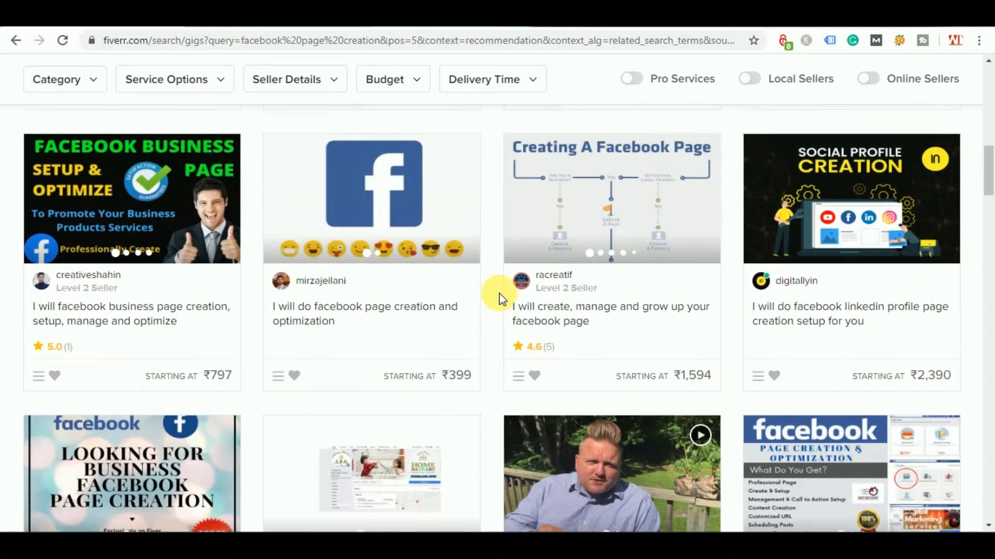
scroll(501, 299, "down", 1)
scroll(500, 298, "down", 1)
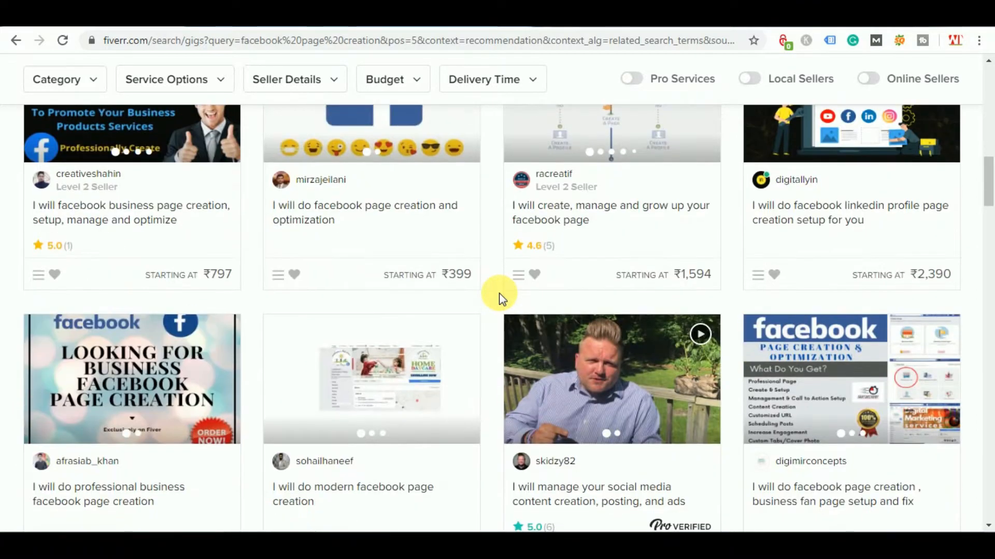
scroll(500, 298, "up", 6)
scroll(500, 298, "up", 6)
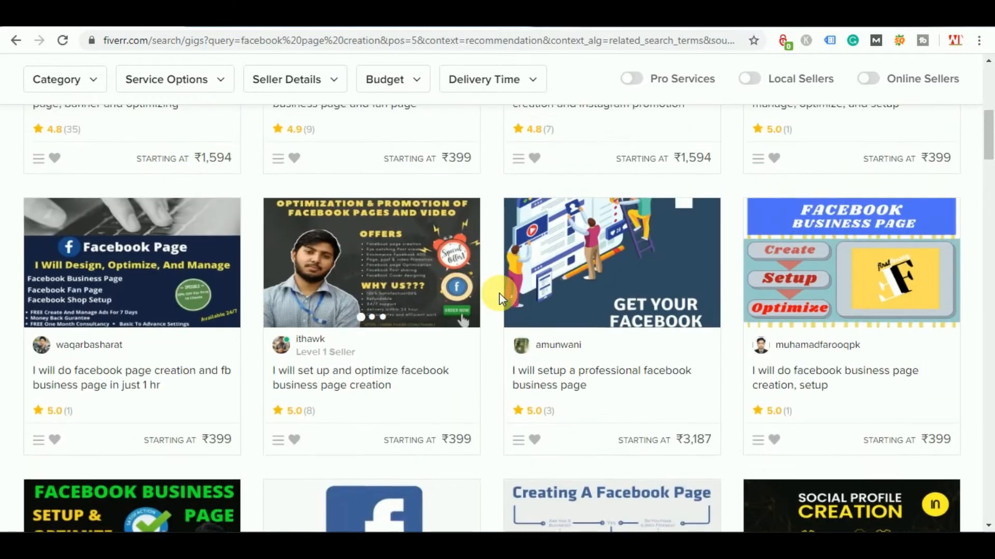
scroll(499, 293, "down", 1)
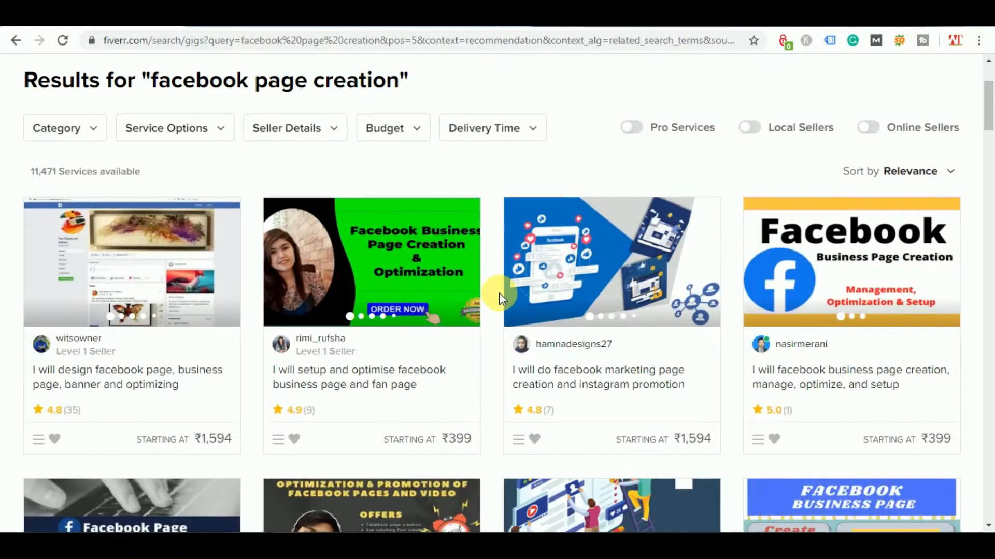
Open the gig "I will setup and optimise facebook business page and fan page" and compare its Basic, Standard and Premium packages.
left_click(389, 285)
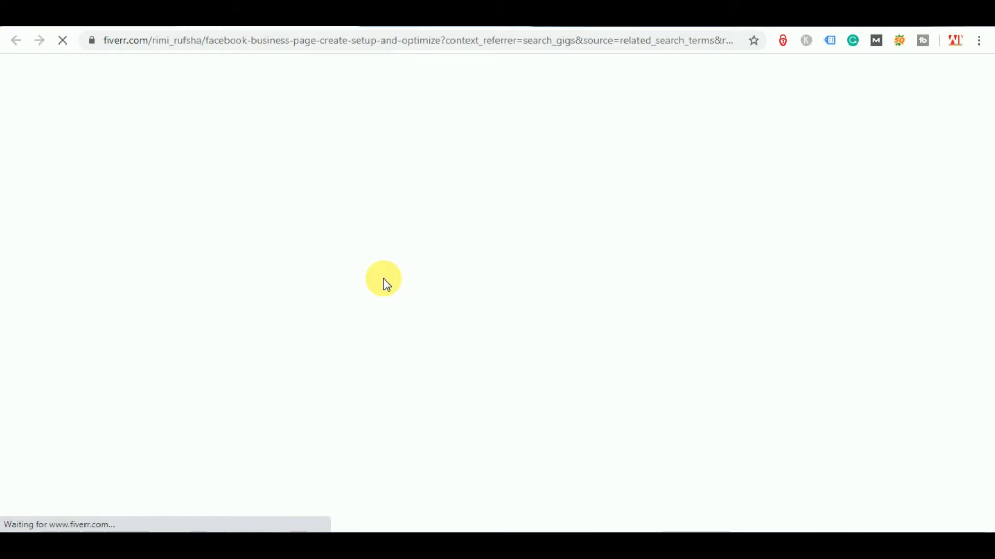
scroll(611, 313, "down", 1)
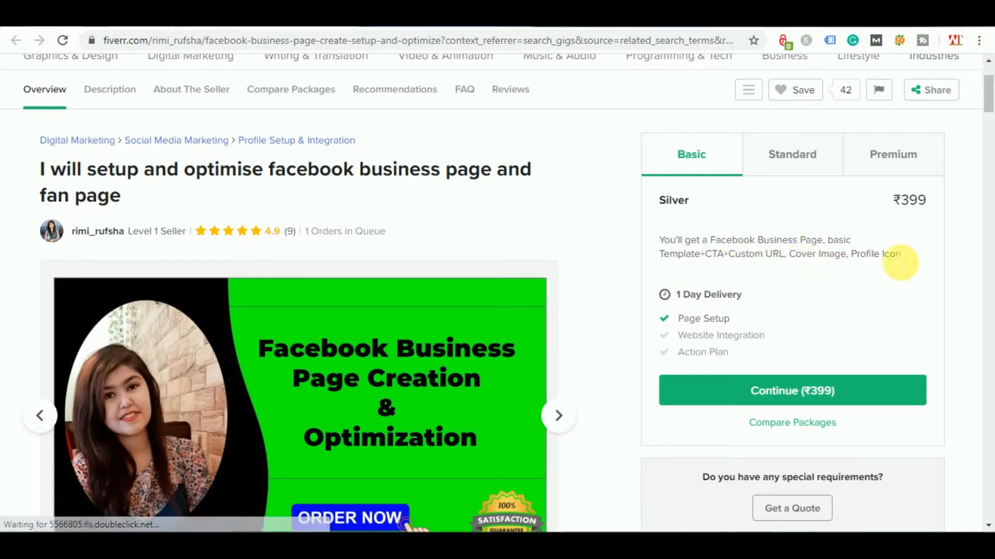
scroll(880, 259, "down", 1)
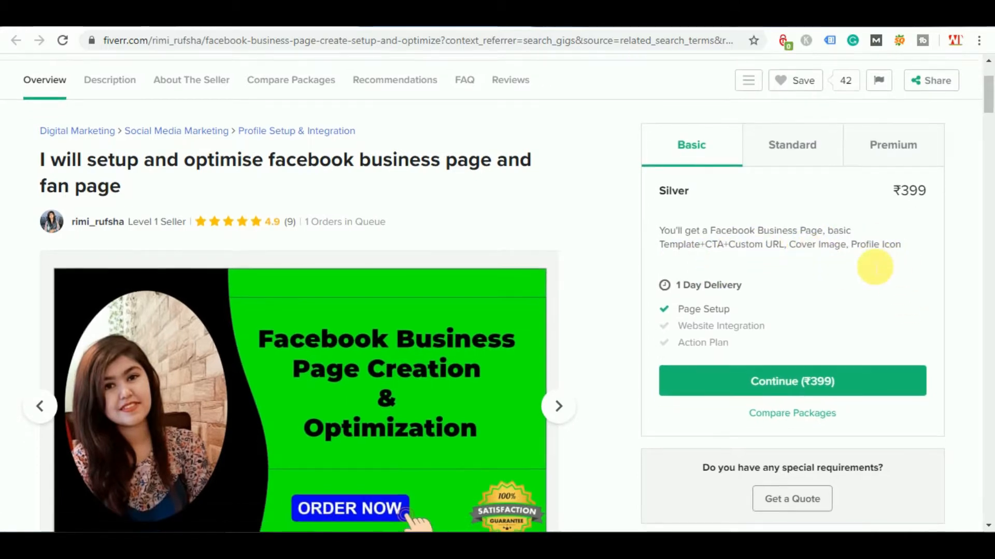
left_click(812, 153)
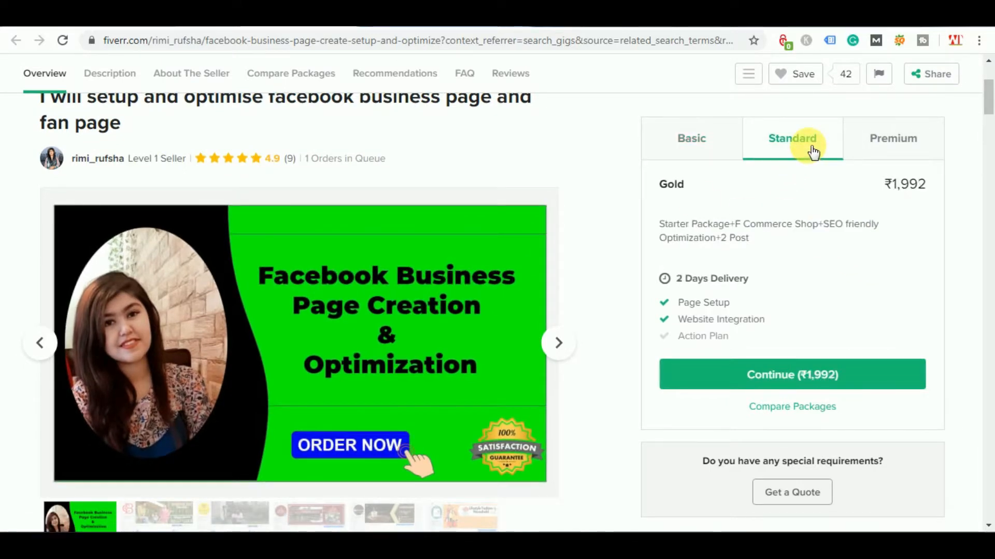
left_click(879, 150)
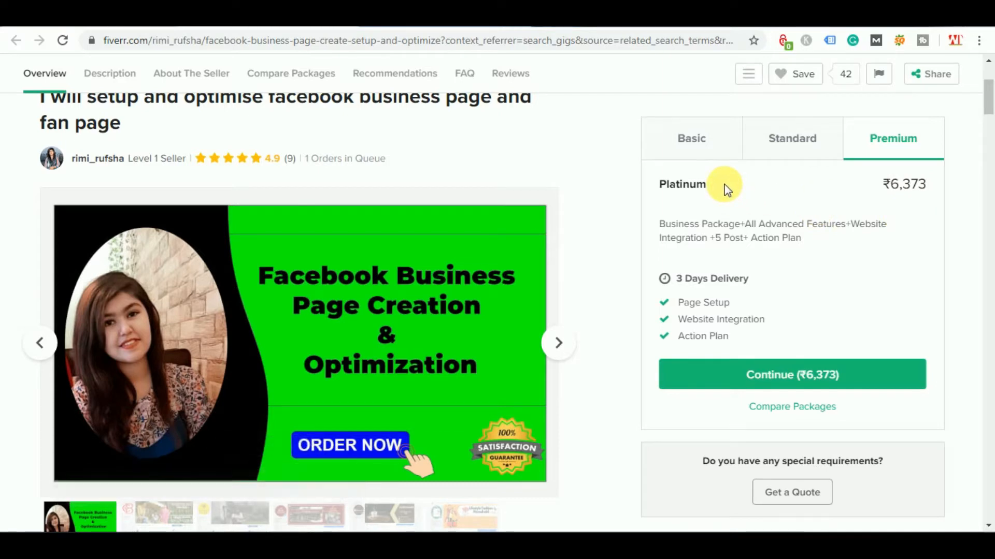
left_click(717, 158)
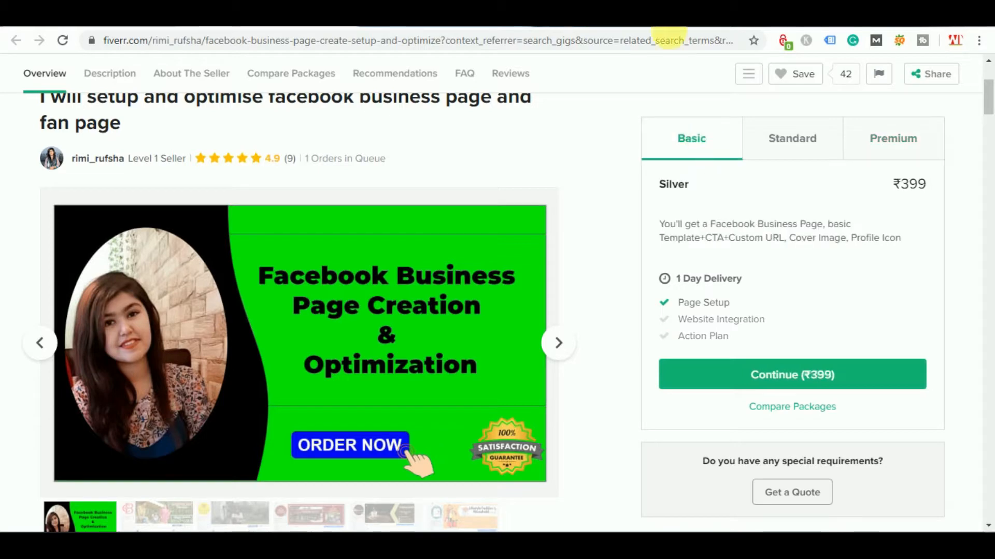
Return to the "facebook page creation" search results and review the listed gigs and their starting prices.
left_click(118, 16)
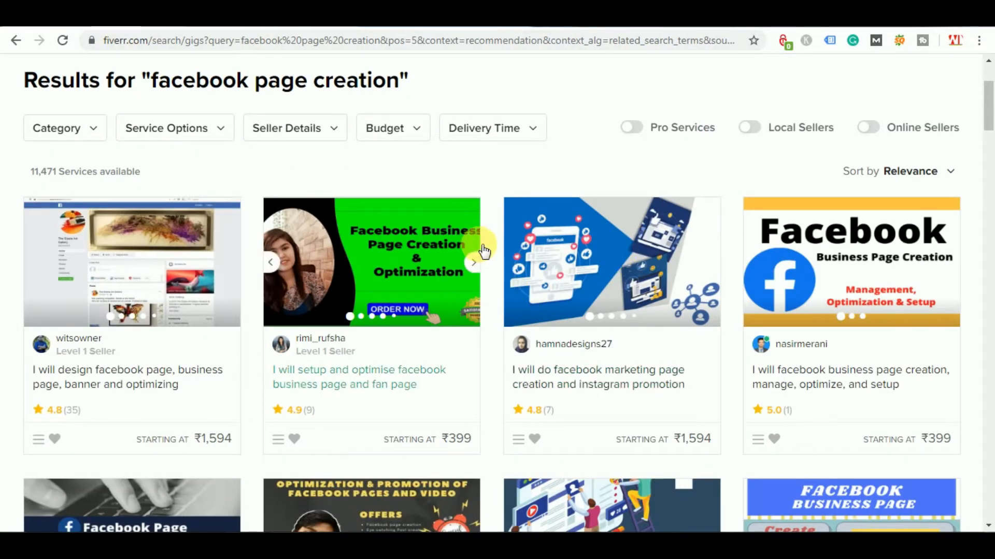
scroll(484, 249, "down", 1)
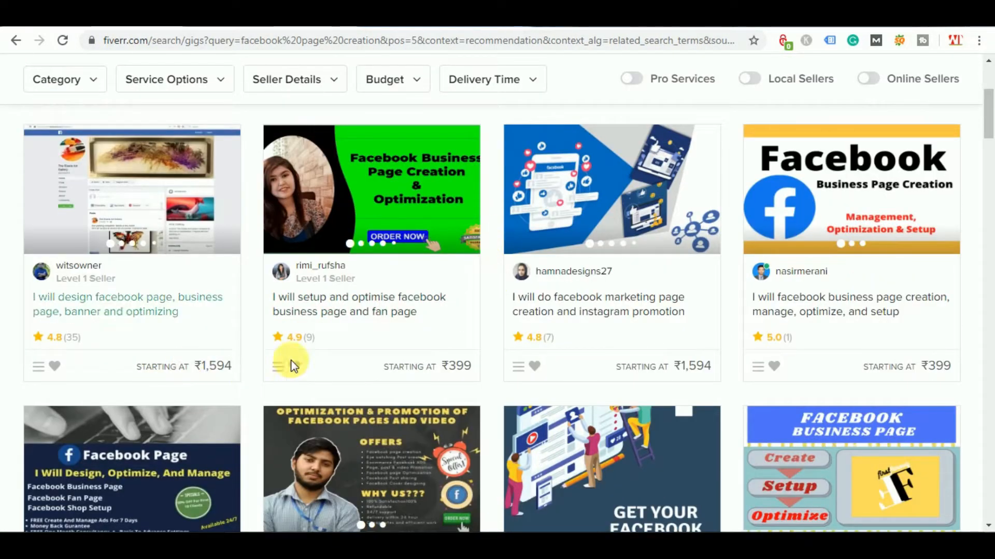
scroll(498, 294, "up", 3)
scroll(497, 292, "down", 2)
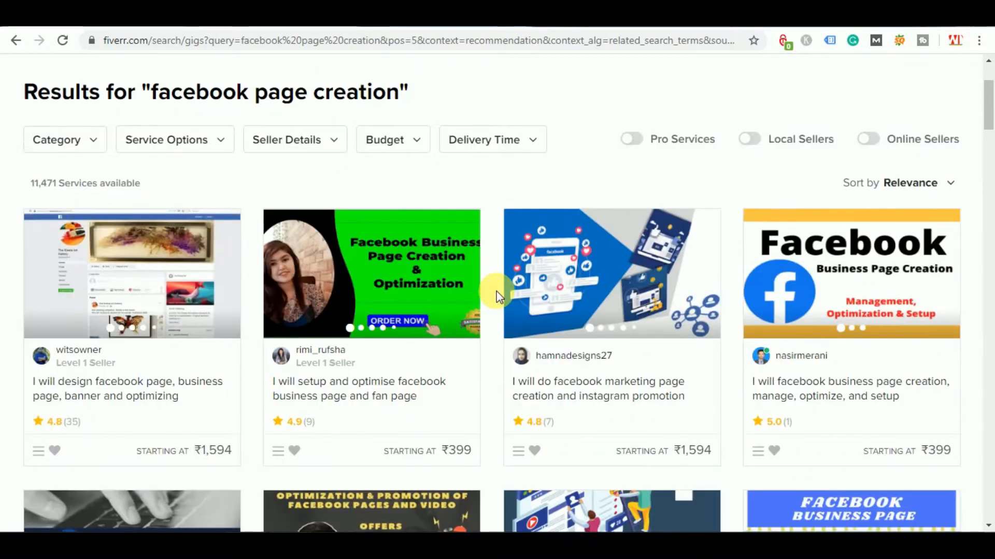
scroll(496, 296, "up", 2)
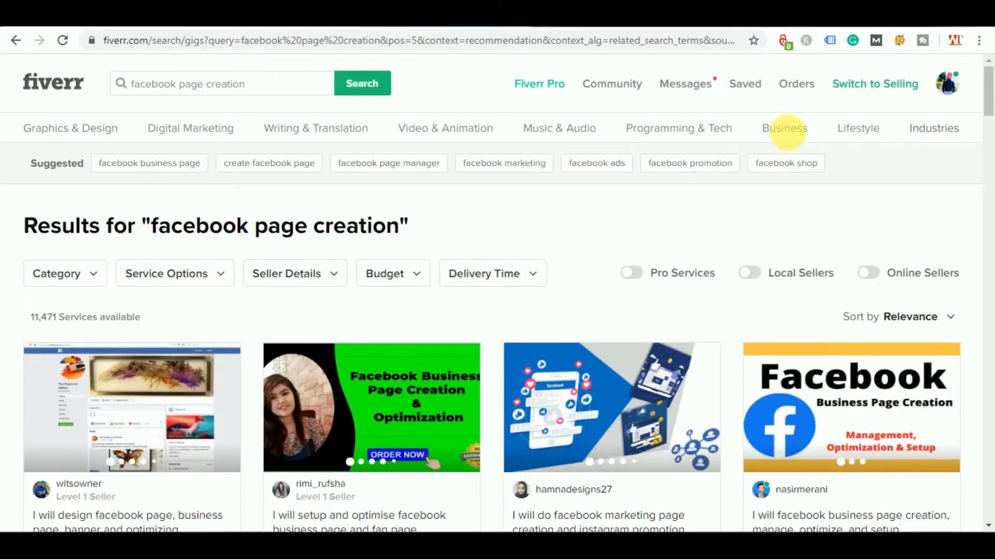
scroll(529, 270, "down", 3)
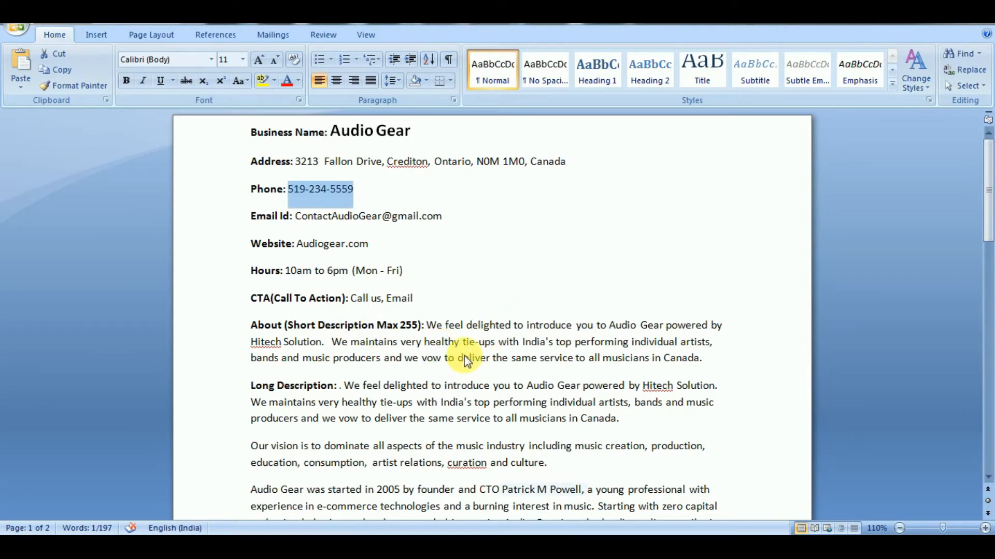
Review the Audio Gear business details in the Word document, from contact information to the short and long descriptions.
scroll(456, 358, "down", 2)
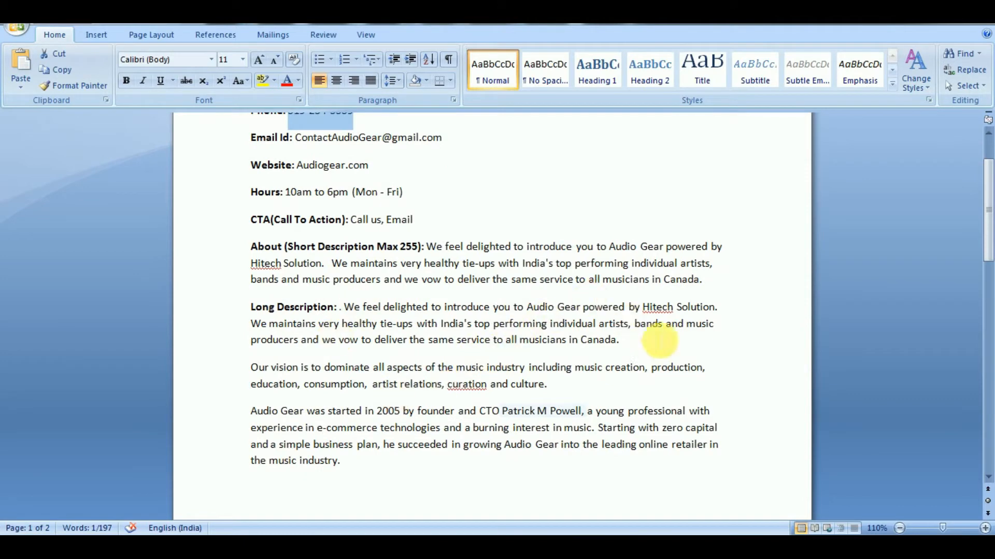
scroll(660, 347, "up", 1)
left_click(610, 331)
scroll(444, 218, "up", 1)
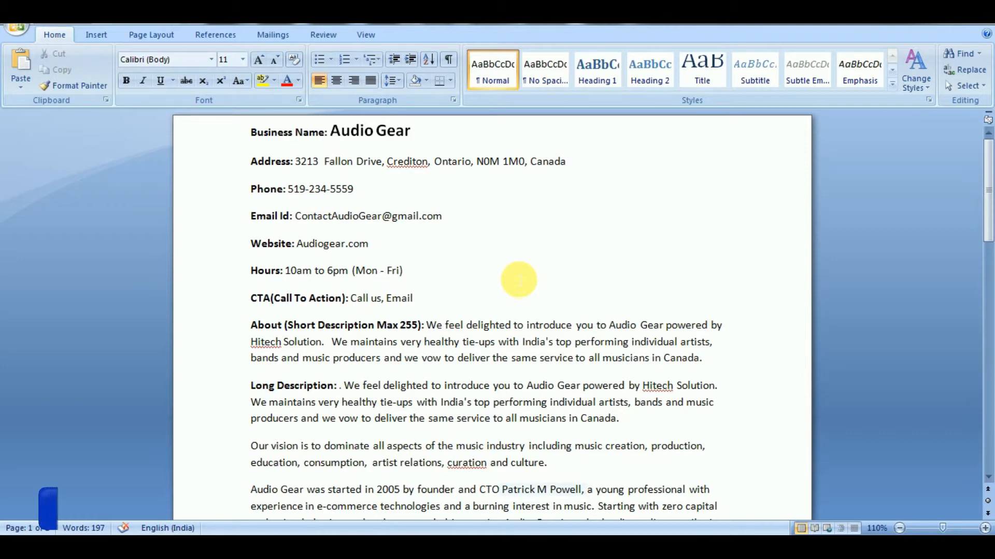
Switch to Facebook and start creating a new Page of the Business or brand type.
key("alt+Tab")
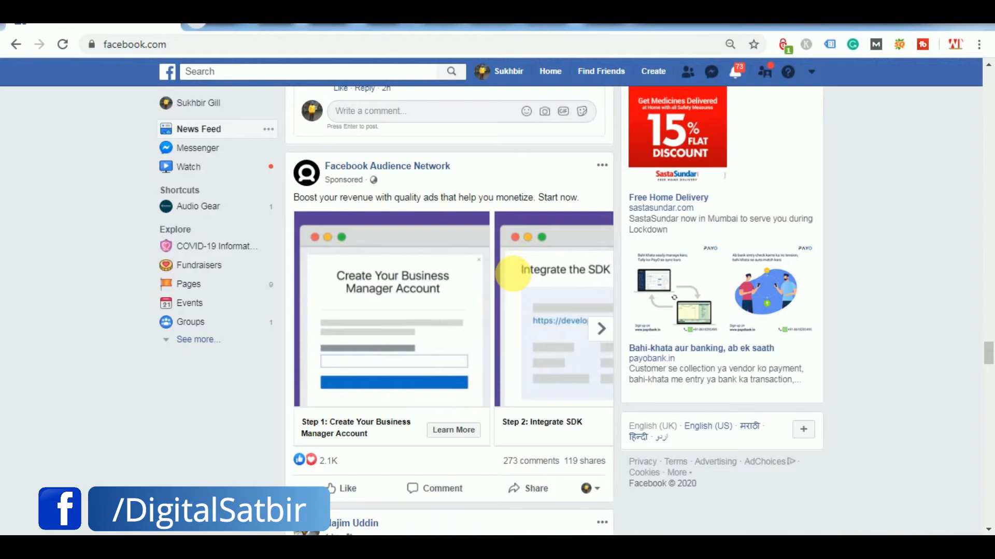
left_click(654, 72)
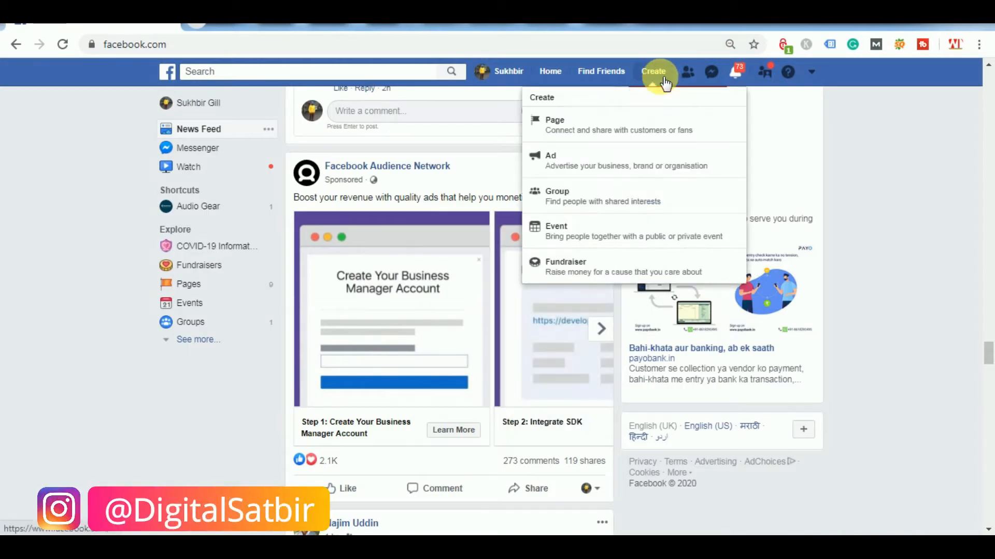
left_click(577, 134)
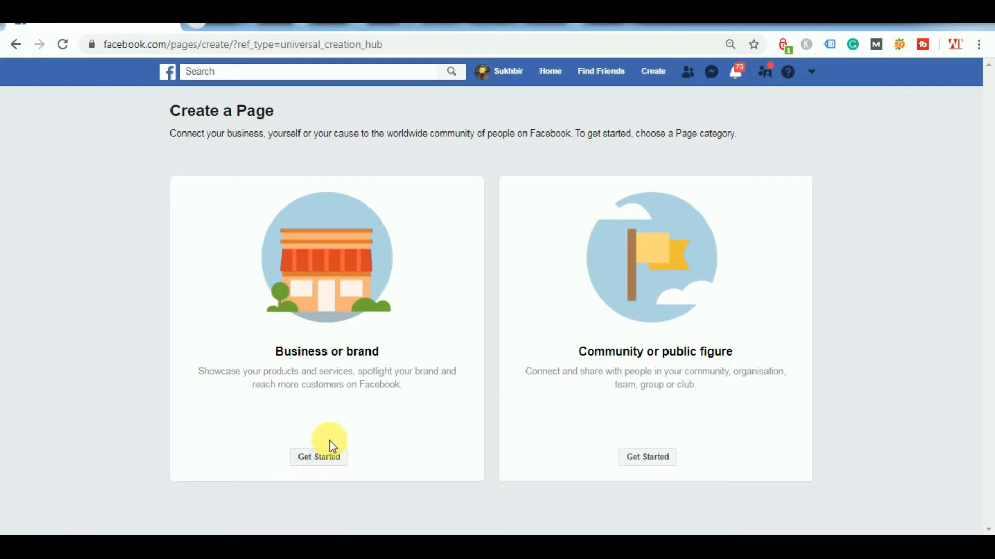
left_click(319, 457)
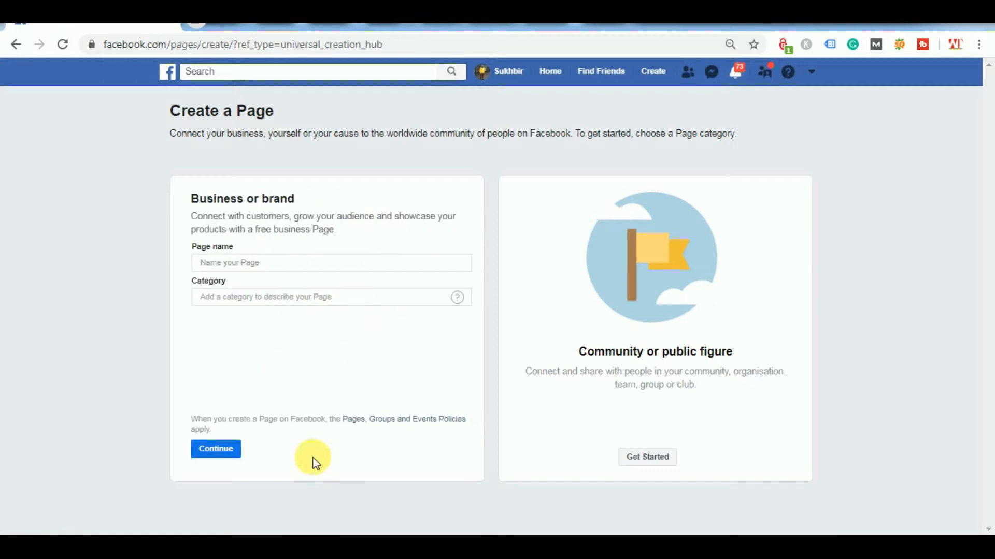
Name the new business Page "Audio Gear".
left_click(269, 263)
left_click(274, 343)
left_click(269, 262)
left_click(270, 275)
left_click(271, 265)
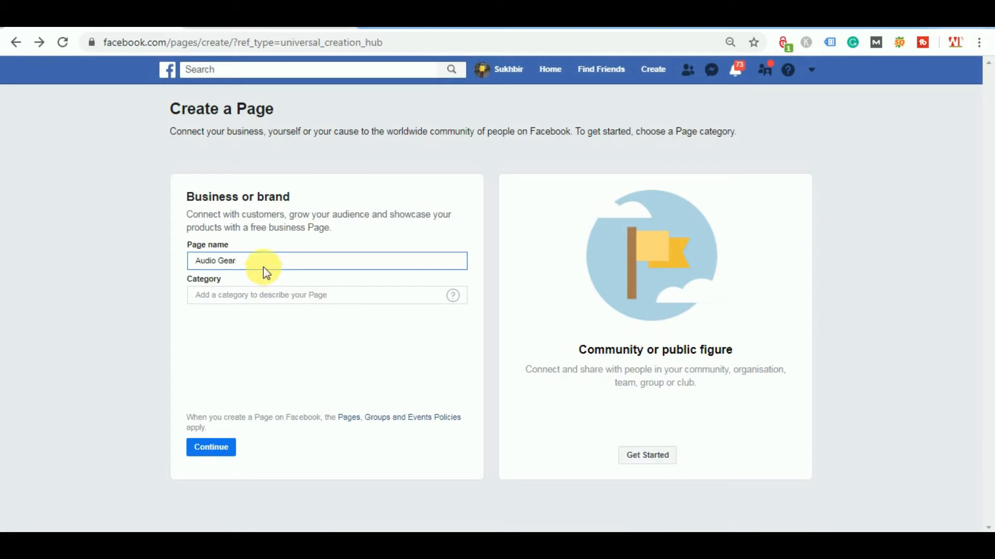
Search the Page categories for "Music" and choose Arts & entertainment.
left_click(281, 298)
type("M")
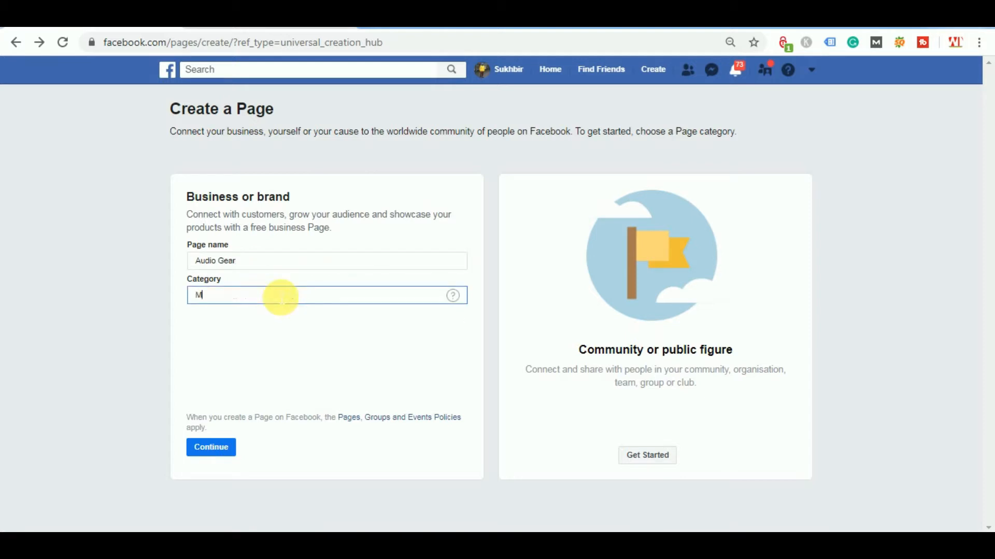
type("usic")
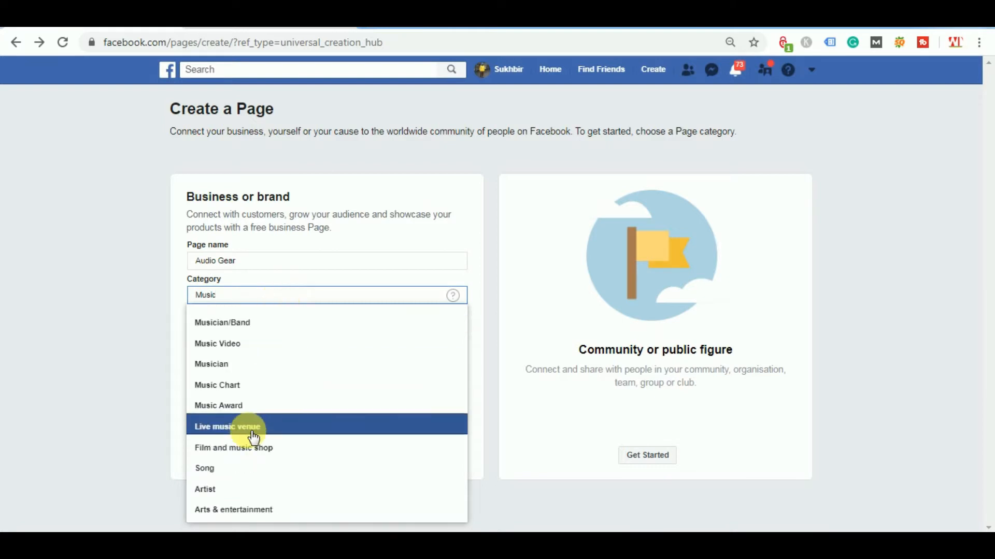
left_click(234, 511)
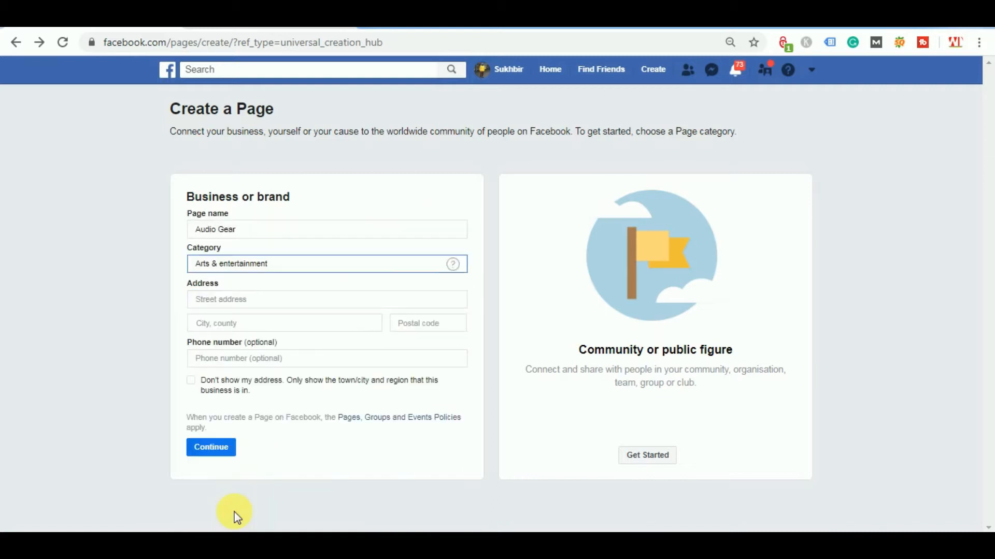
Copy the business's street address and town from the Word document into the Page's street address field.
left_click(244, 300)
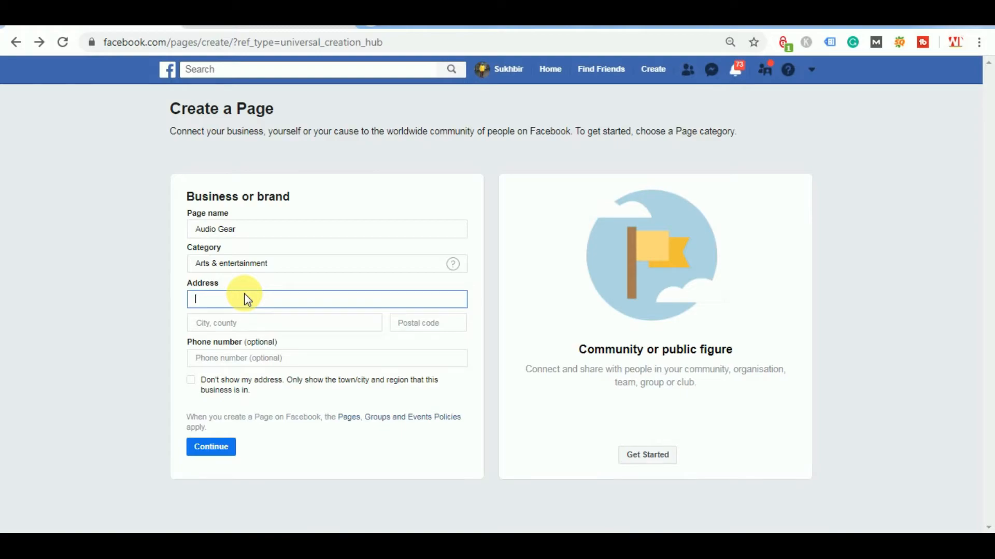
key("alt+Tab")
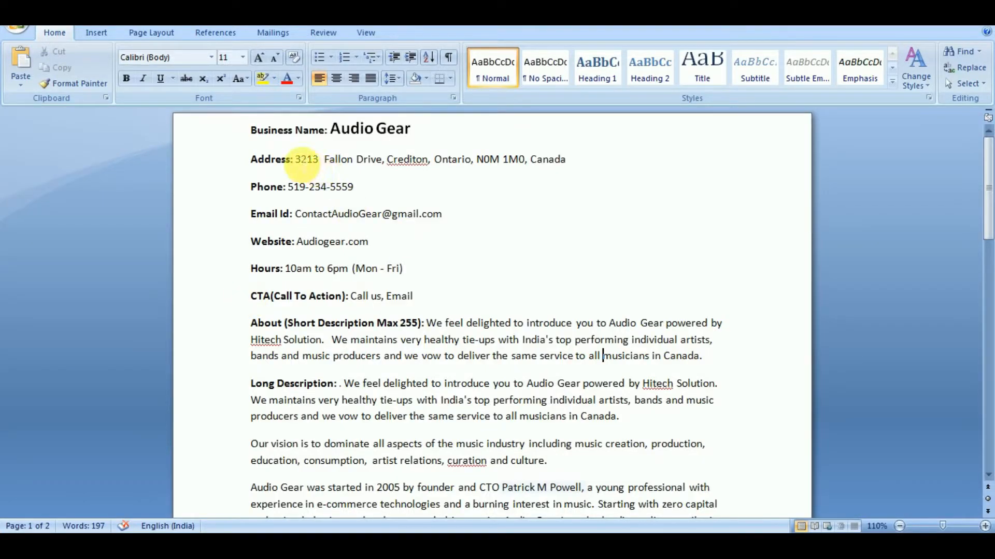
left_click_drag(303, 163, 413, 176)
key("alt+Tab")
left_click(322, 299)
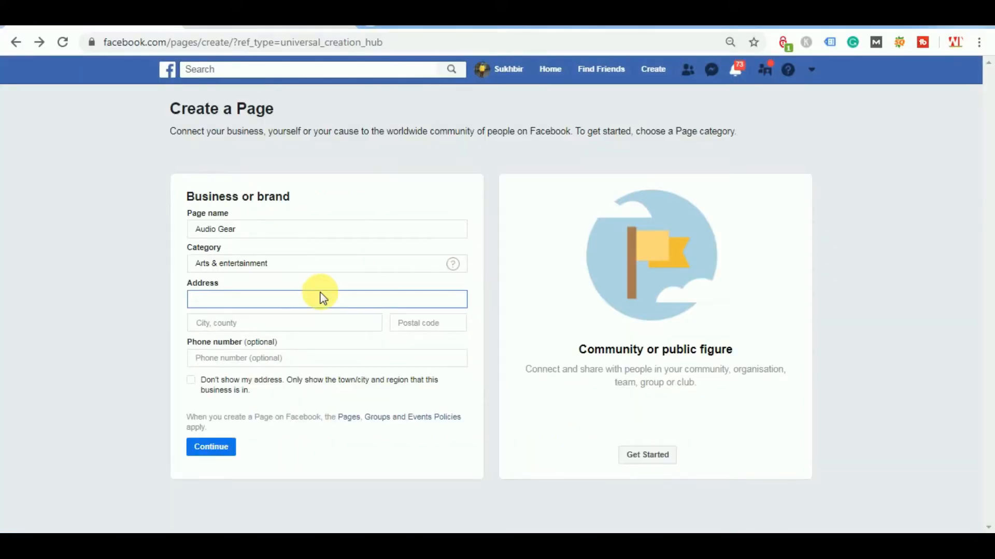
Copy the province from the Word document's address into the Page's city field and choose Toronto, Ontario.
left_click(310, 323)
key("alt+Tab")
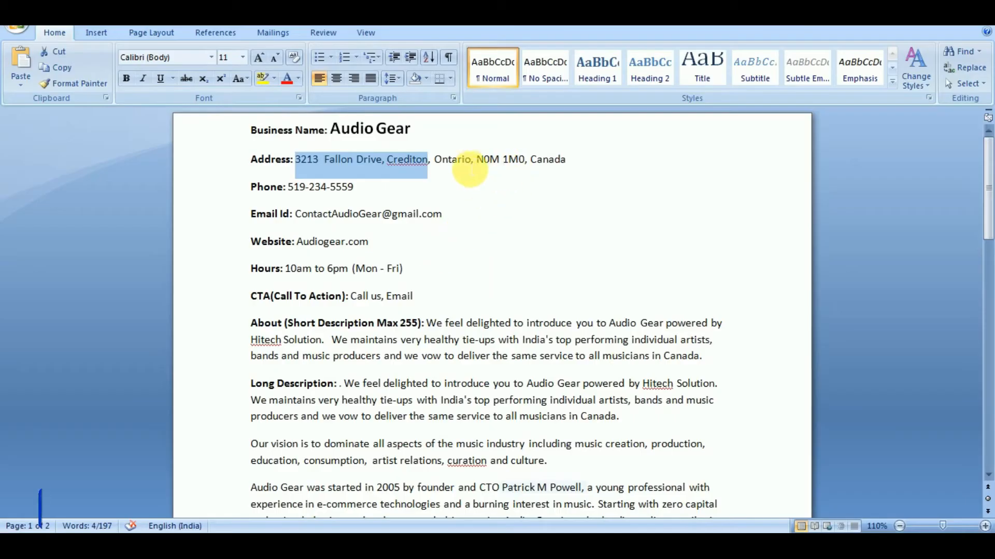
left_click_drag(471, 163, 448, 167)
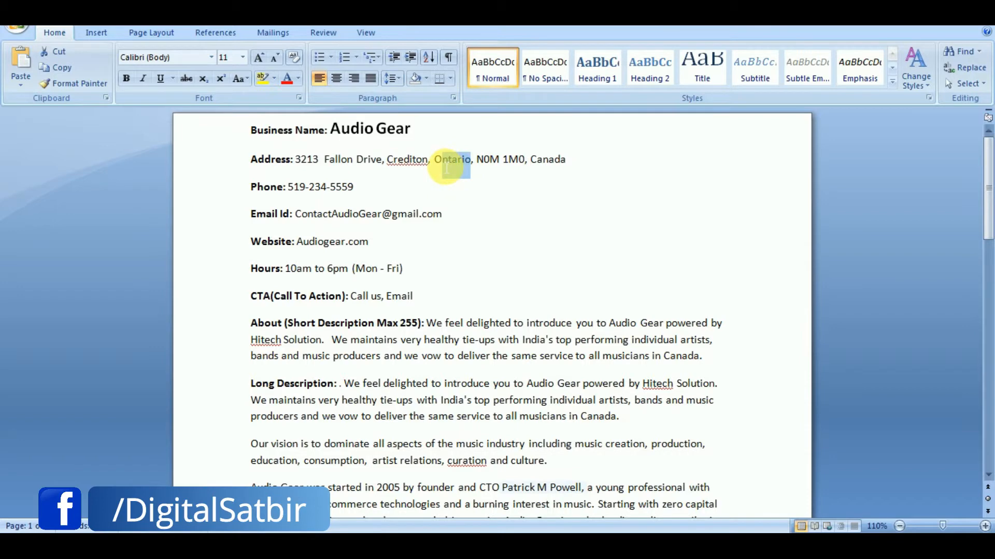
key("alt+Tab")
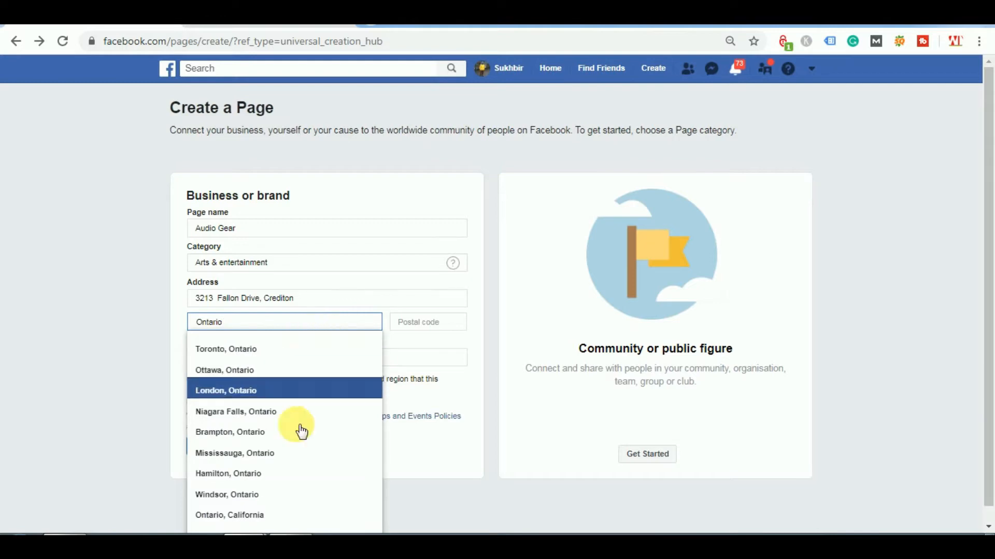
scroll(241, 515, "down", 1)
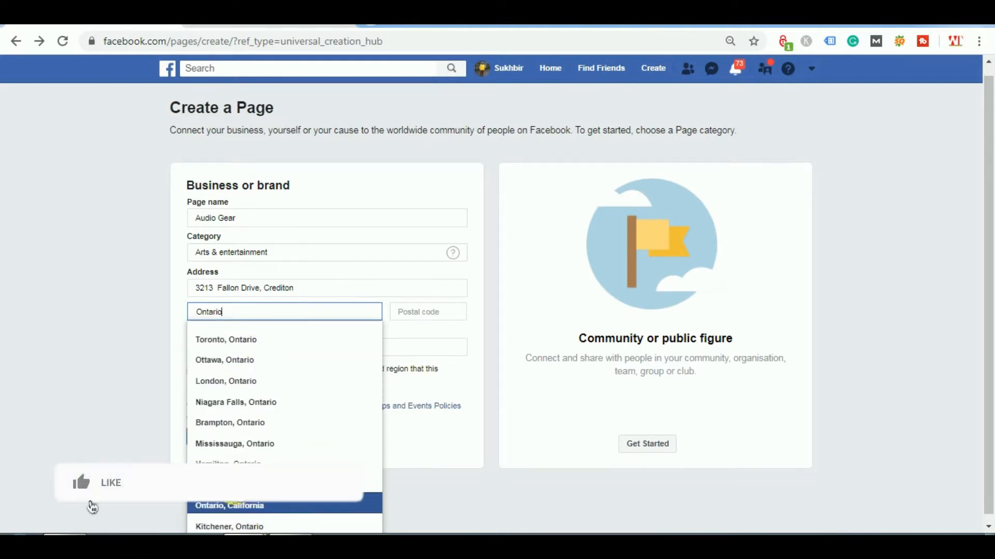
left_click(256, 342)
Copy the business's postal code from the Word document into the Page's postal code field.
key("alt+Tab")
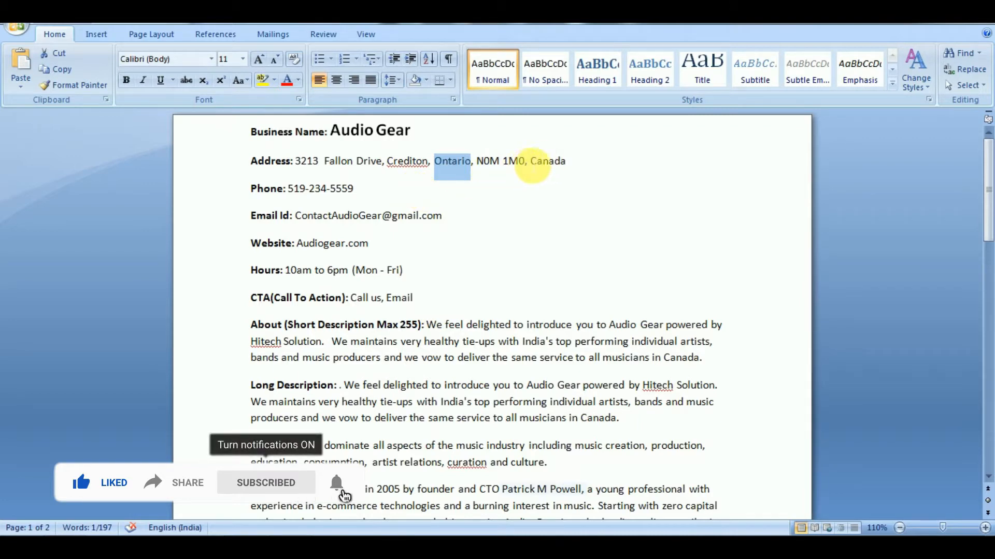
left_click_drag(526, 165, 490, 160)
key("ctrl+c")
key("alt+Tab")
left_click(395, 325)
key("ctrl+v")
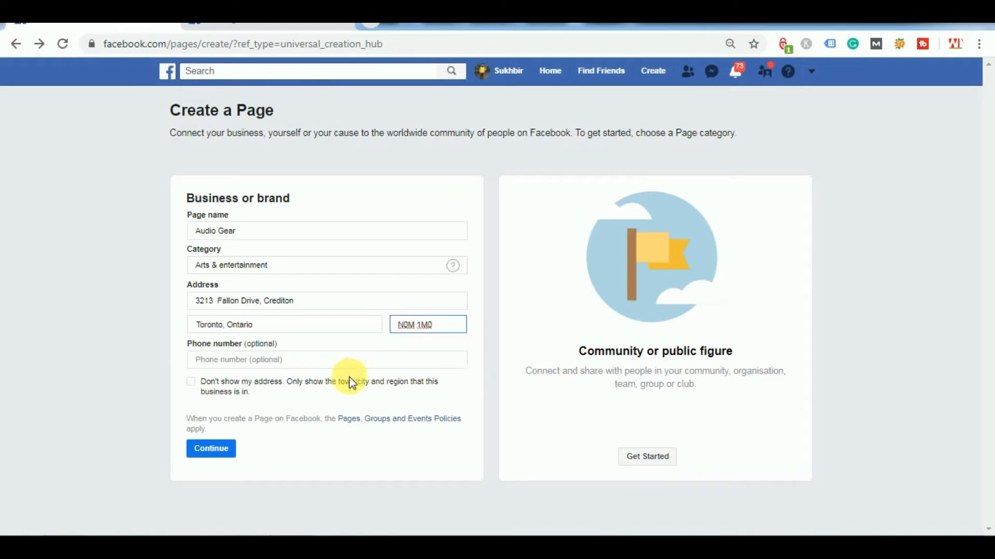
key("alt+Tab")
left_click_drag(354, 189, 302, 200)
key("ctrl+c")
key("alt+Tab")
left_click(246, 357)
key("ctrl+v")
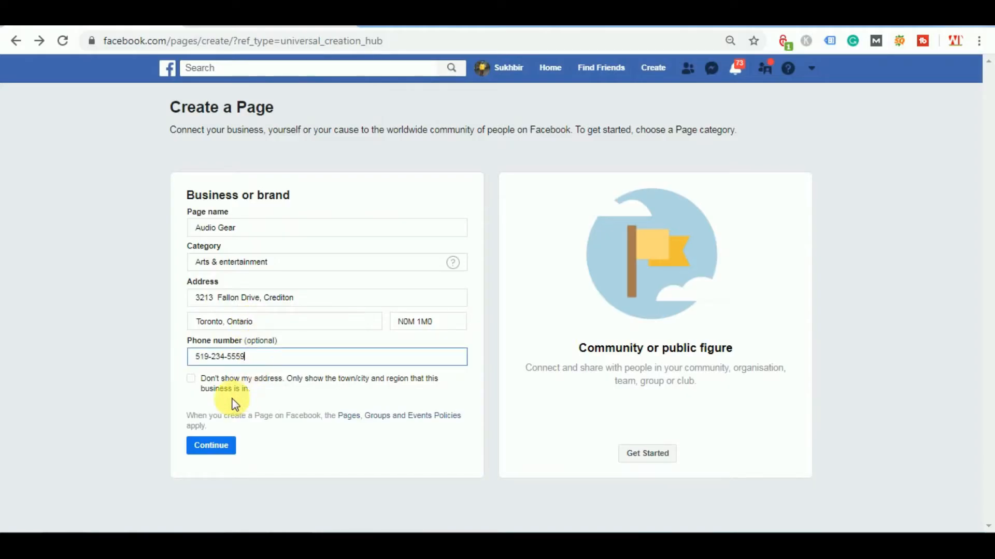
left_click(221, 454)
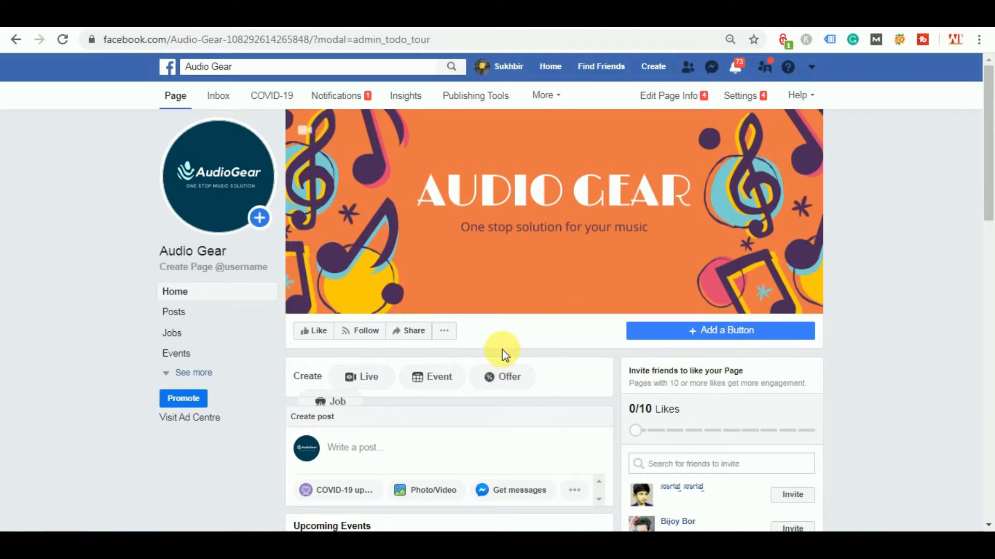
Unpublish the Audio Gear Page in its visibility settings, giving "The Page isn't finished yet" as the reason.
left_click(749, 105)
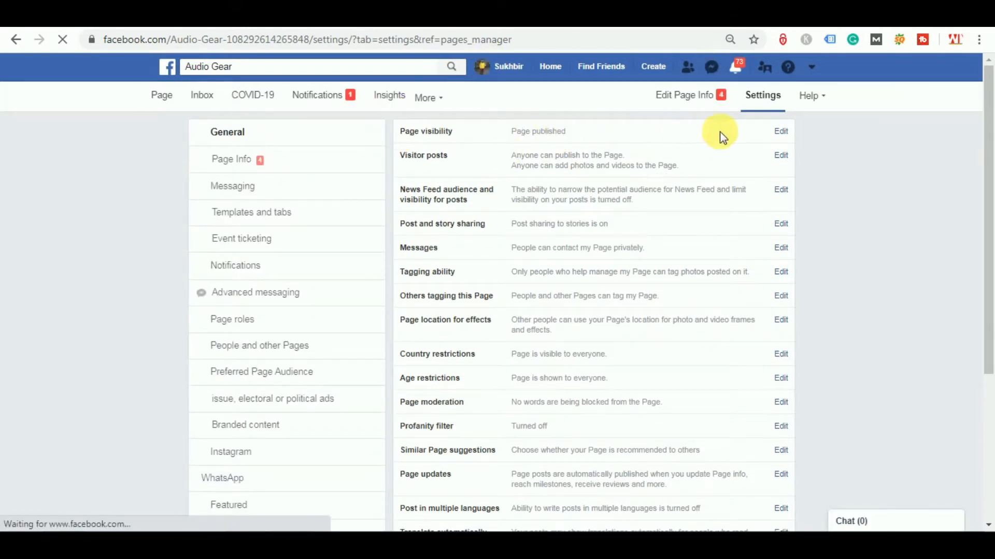
left_click(782, 136)
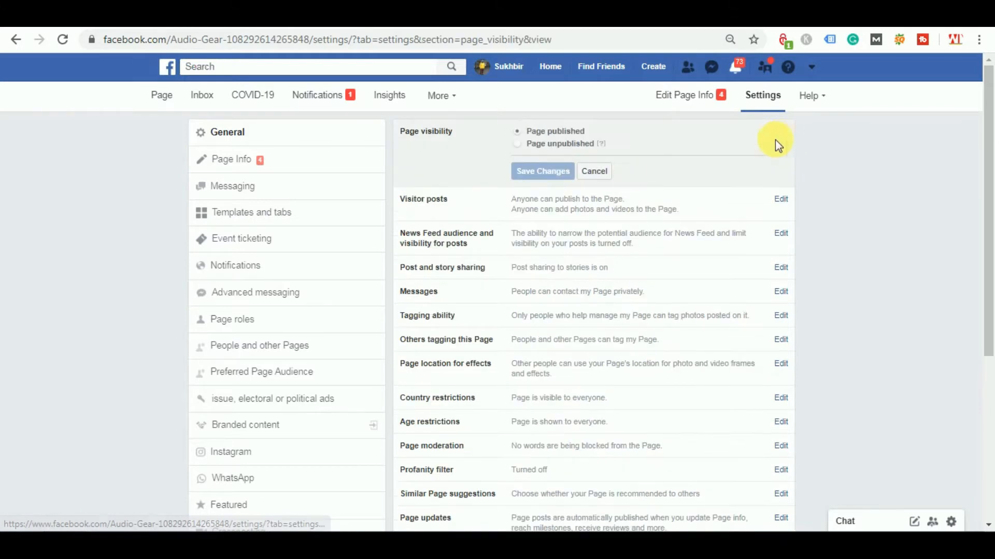
left_click(516, 144)
left_click(542, 172)
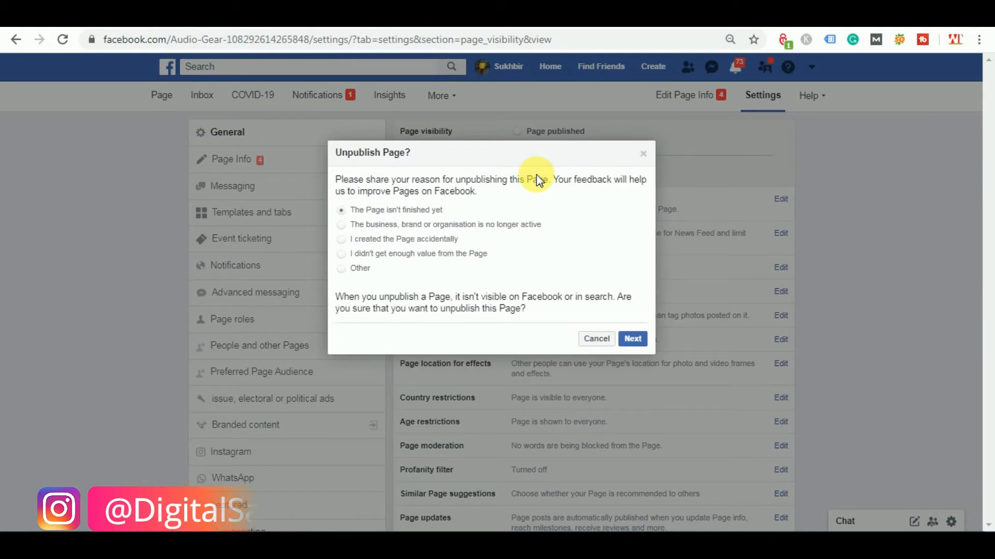
left_click(341, 269)
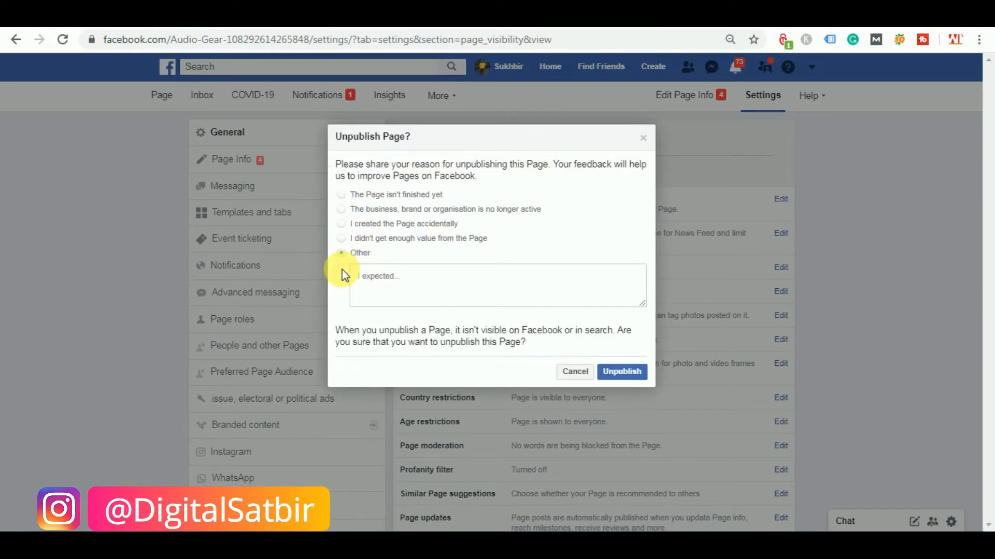
left_click(342, 210)
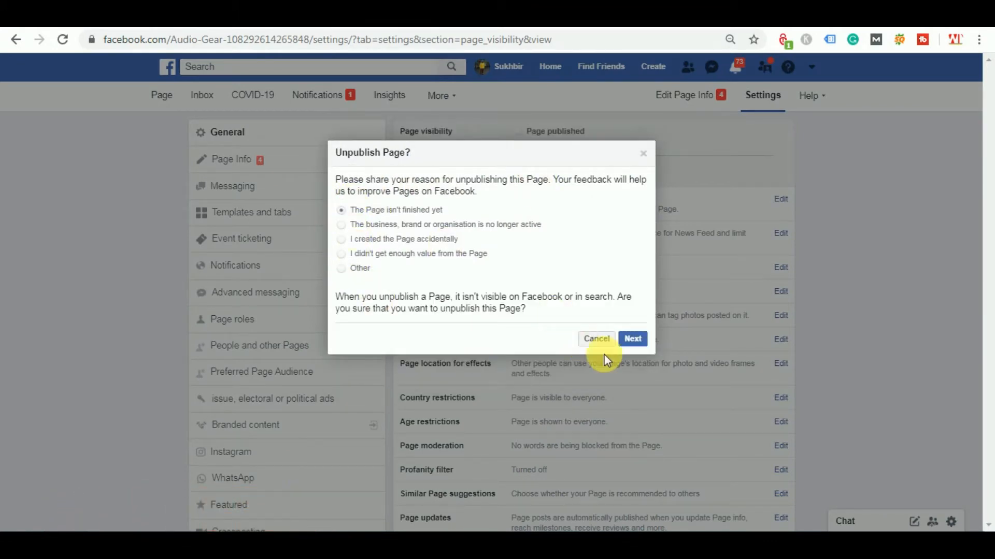
left_click(637, 341)
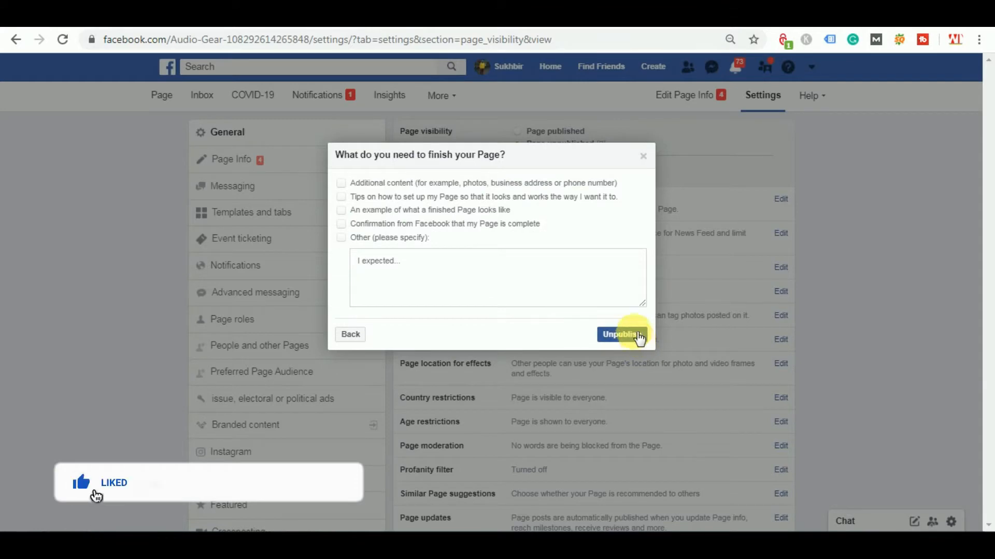
left_click(618, 336)
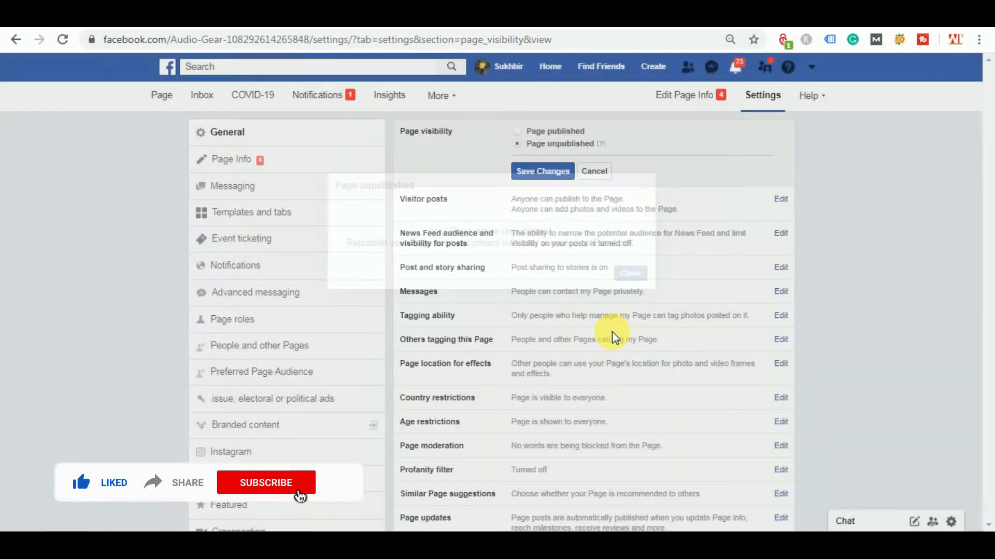
left_click(645, 278)
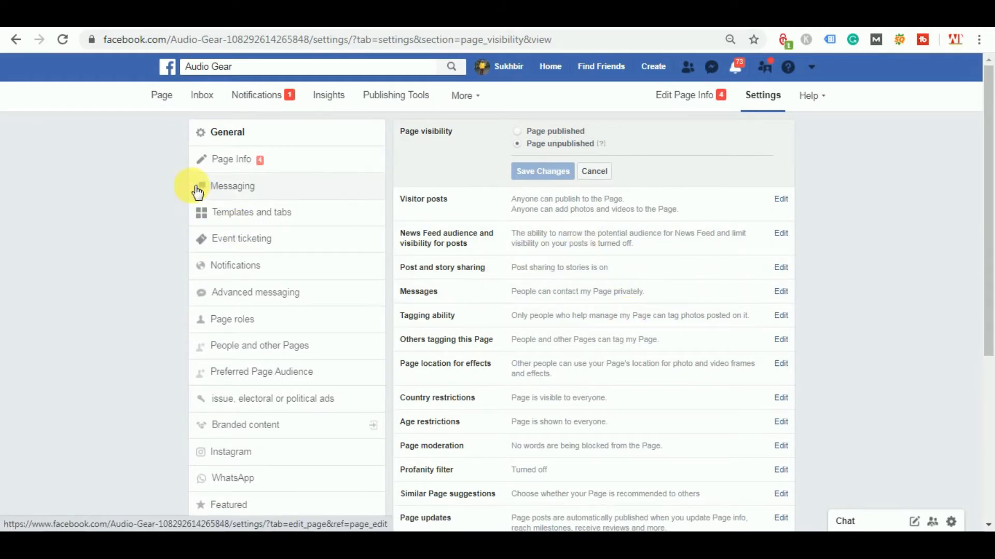
Copy the About short description from the Word document into the Description field of the Page Info and save it.
left_click(241, 161)
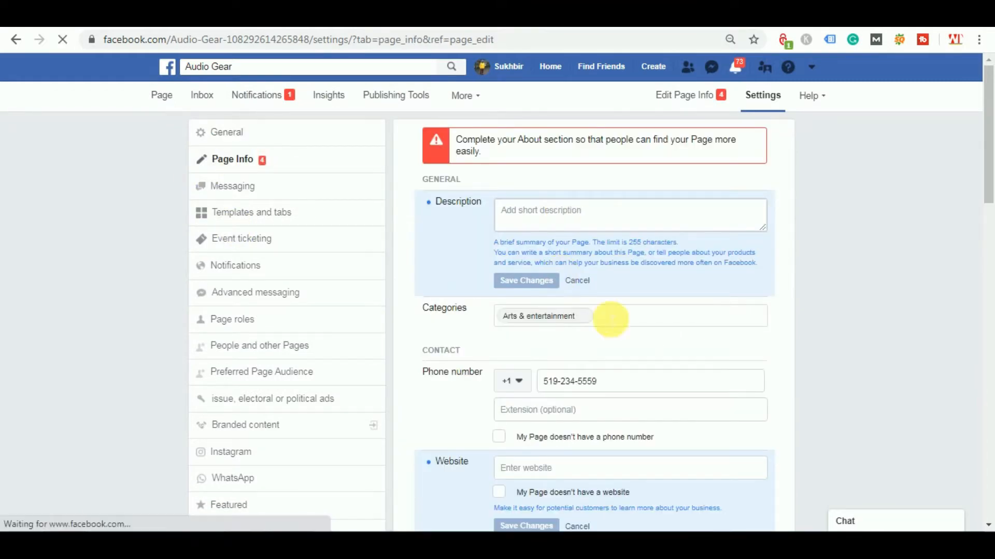
left_click(578, 223)
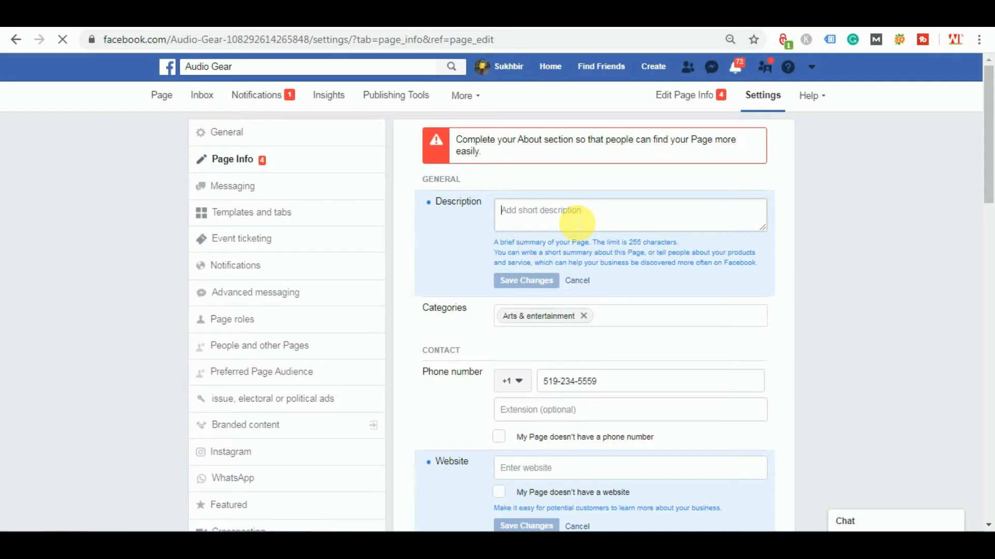
key("alt+Tab")
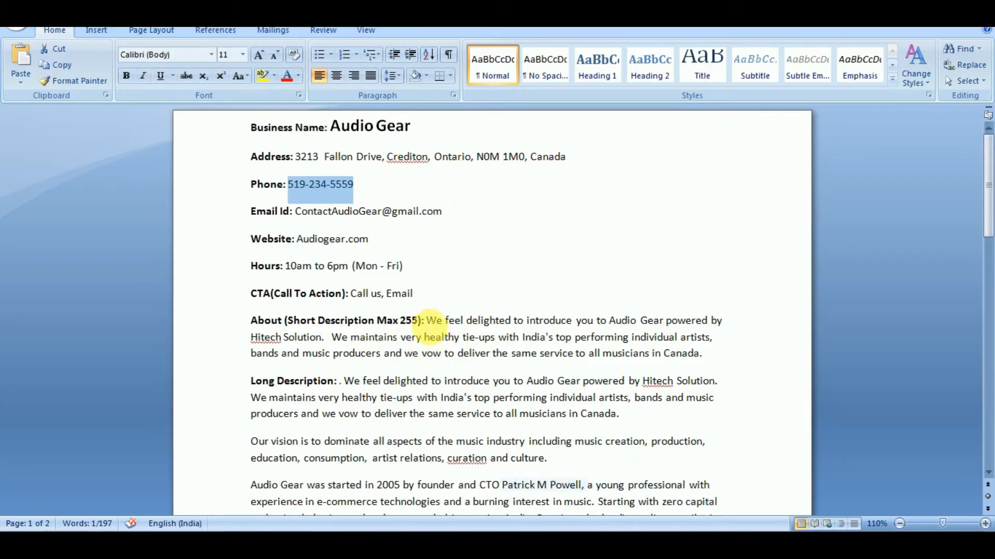
left_click_drag(426, 322, 699, 358)
key("ctrl+c")
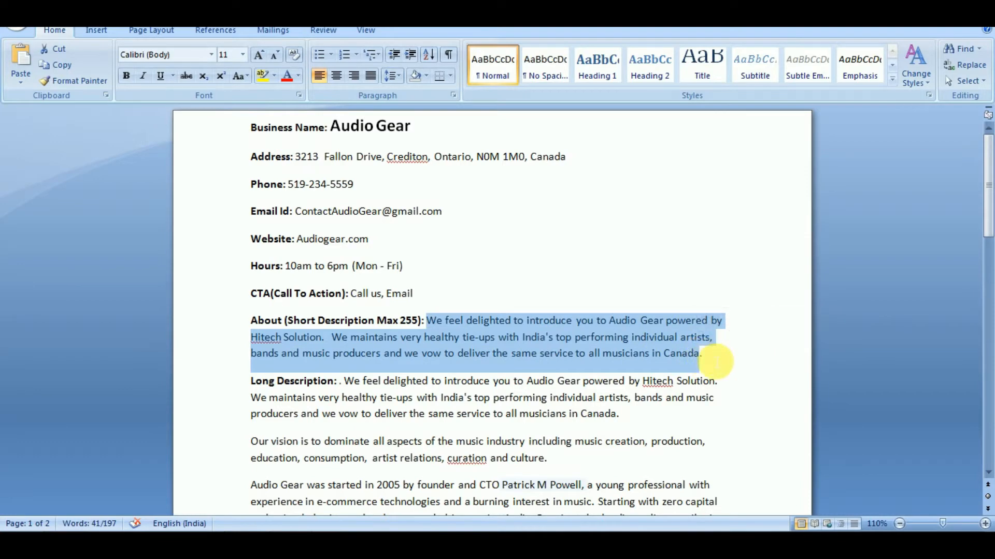
left_click(714, 360)
key("alt+Tab")
key("alt+Tab")
key("alt+Tab")
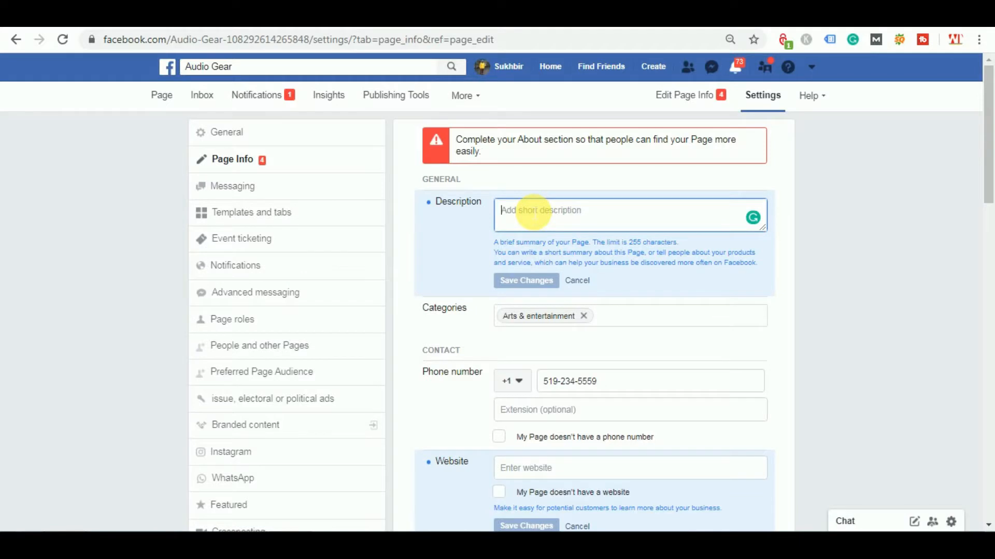
key("ctrl+v")
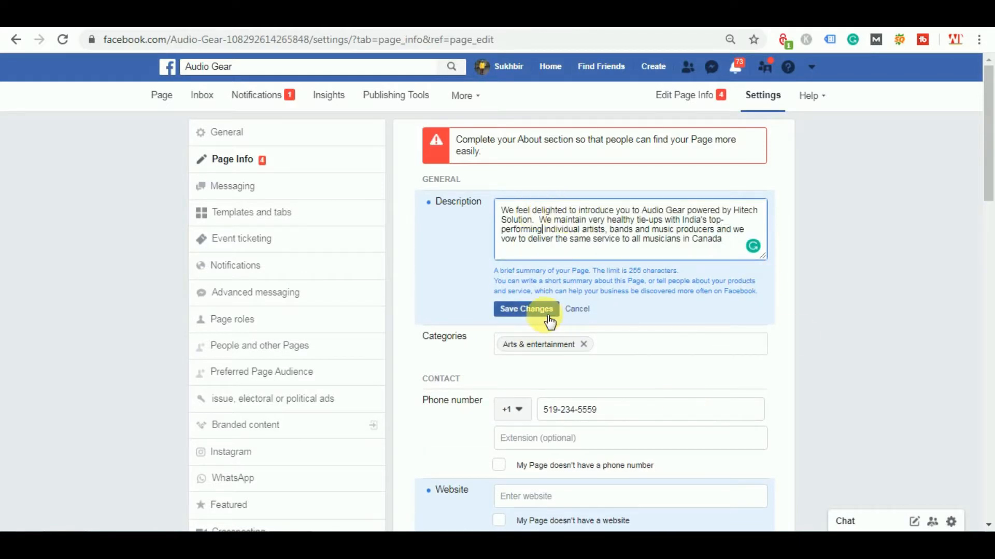
left_click(546, 314)
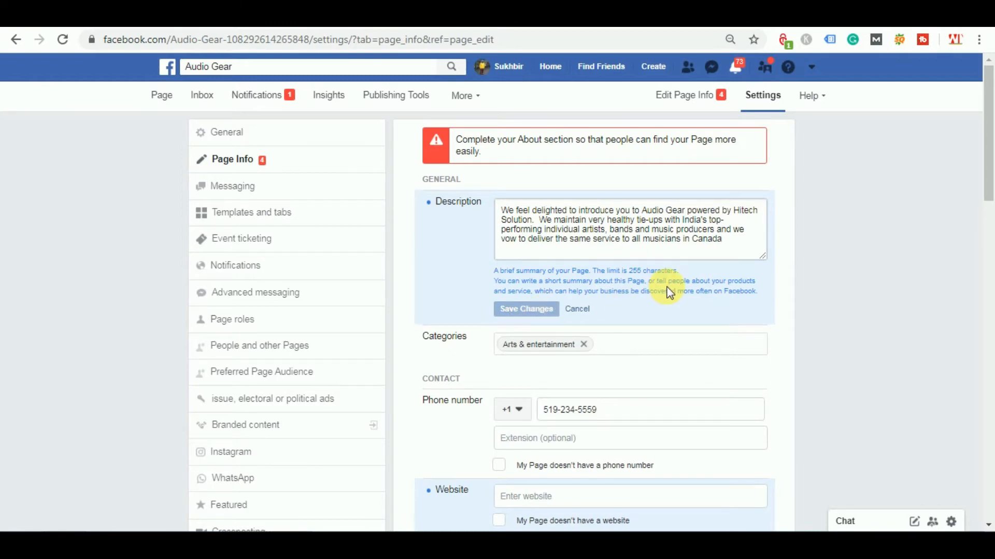
scroll(668, 292, "down", 2)
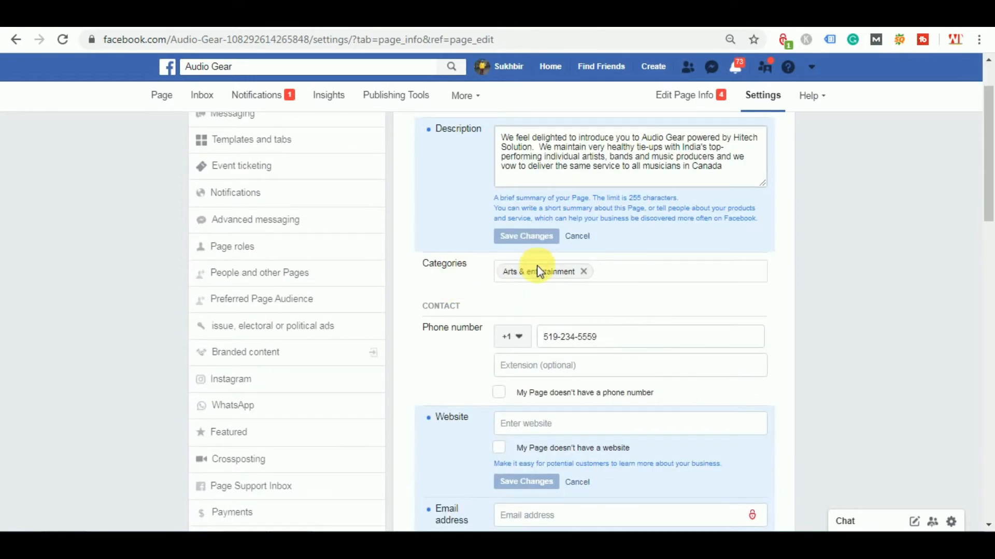
left_click(662, 272)
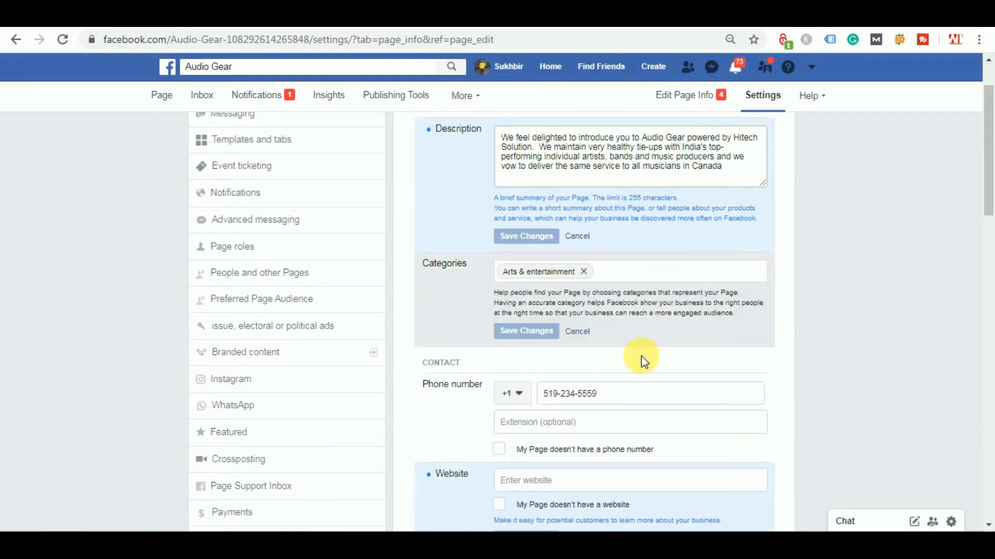
scroll(637, 354, "down", 2)
left_click(533, 267)
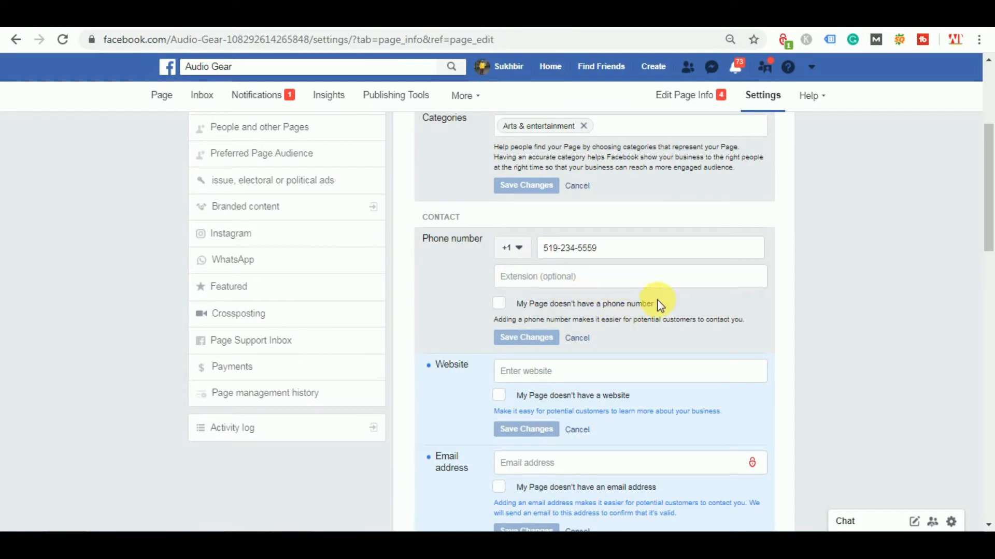
Copy the website address Audiogear.com from the Word document into the Page's Website field and save it.
scroll(657, 307, "down", 2)
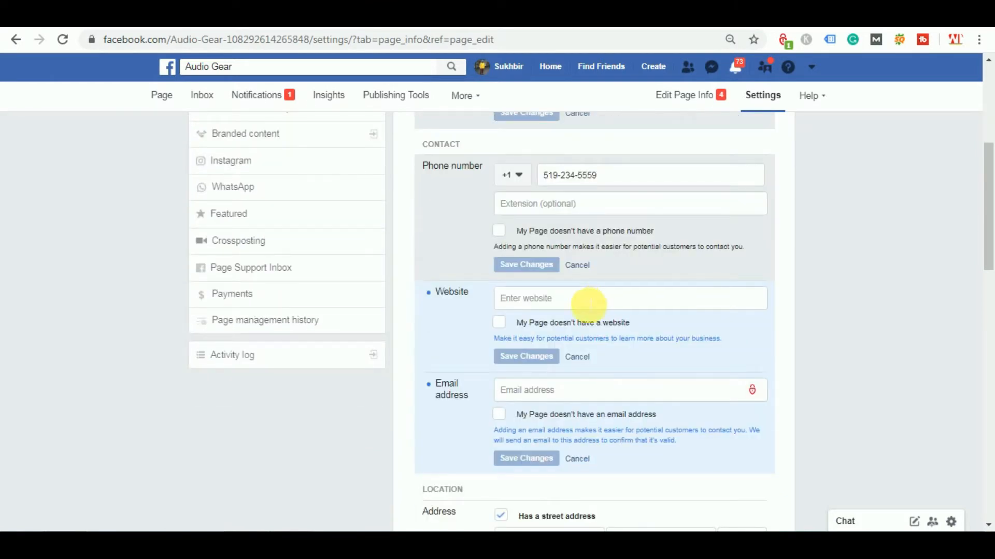
left_click(568, 307)
key("alt+Tab")
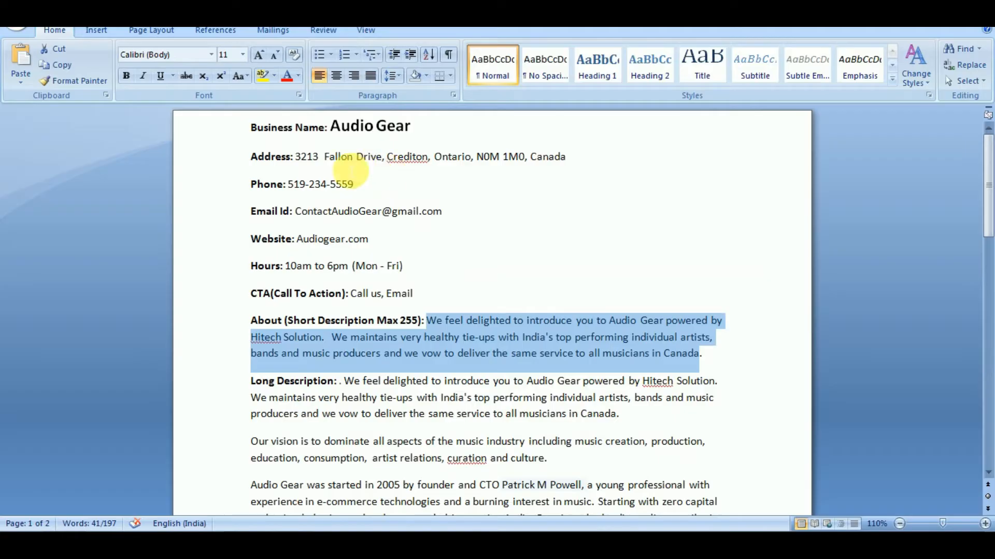
left_click_drag(368, 239, 306, 240)
key("ctrl+c")
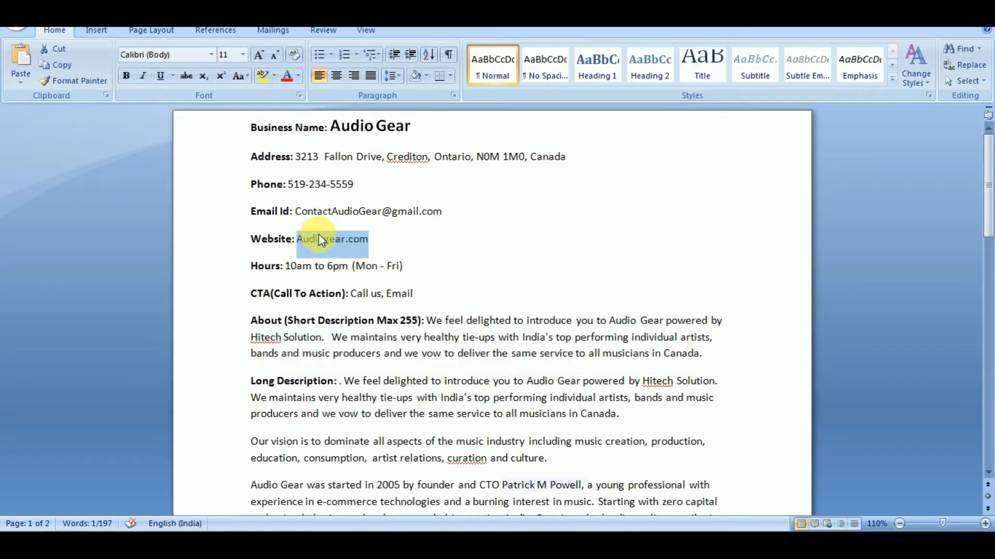
key("alt+Tab")
left_click(570, 308)
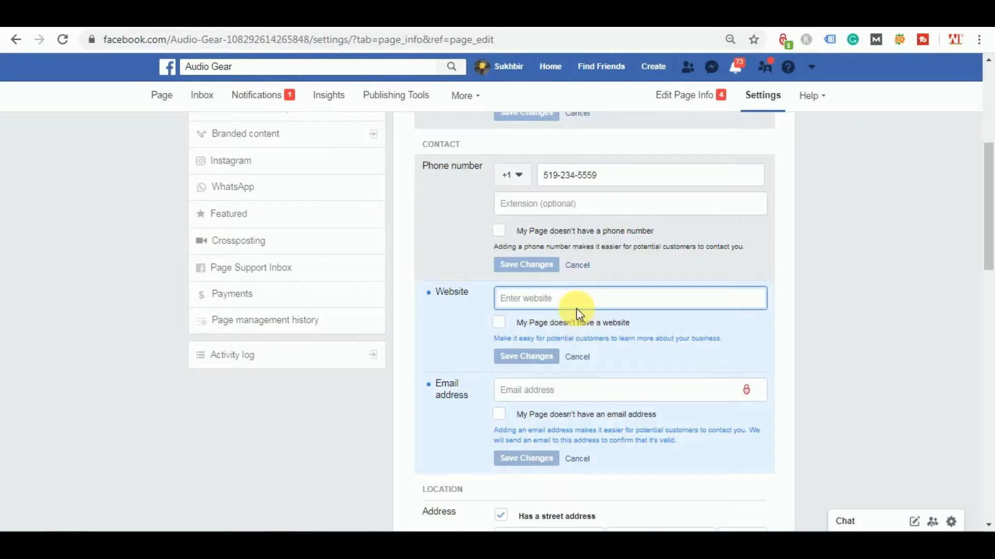
key("ctrl+v")
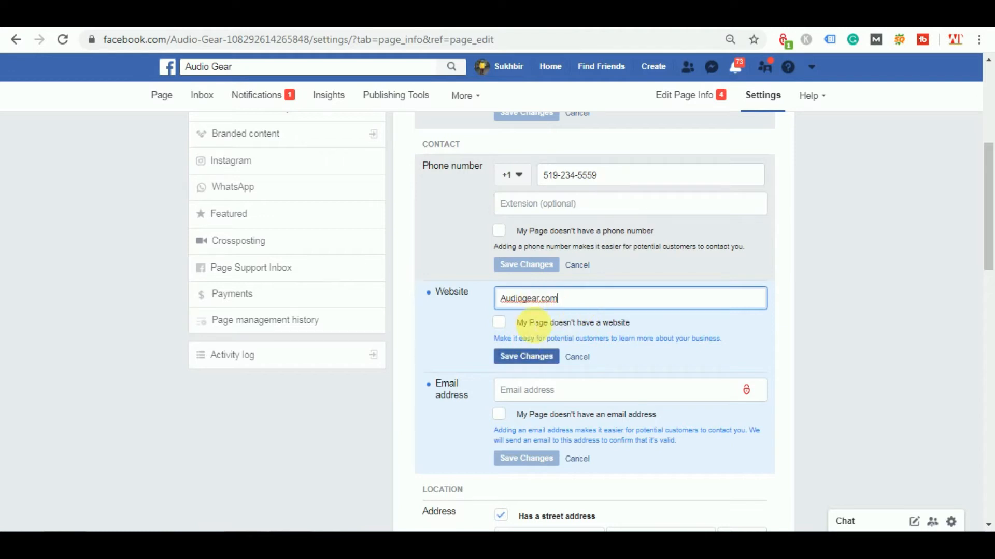
left_click(524, 356)
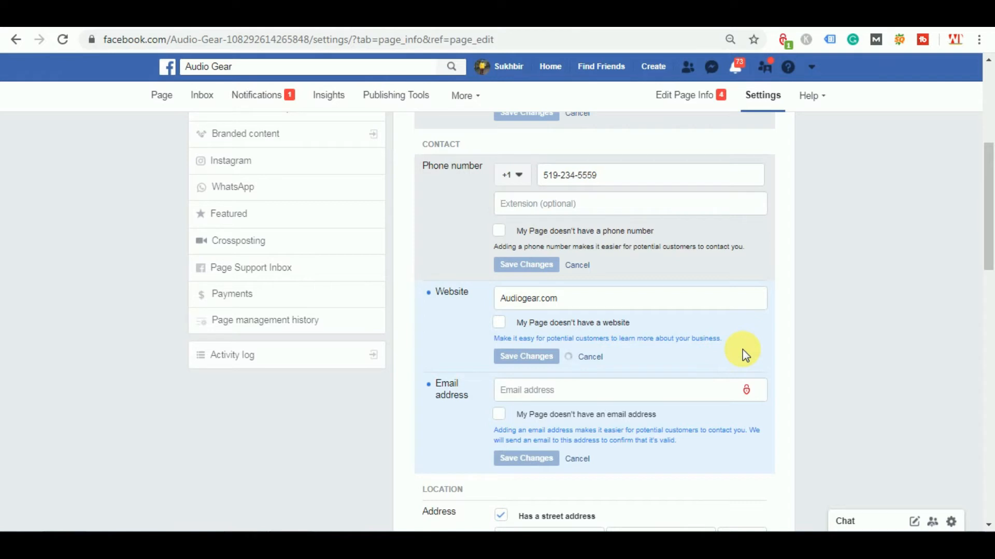
Copy the business's email address from the Word document into the Page's Email address field and save it.
scroll(755, 305, "down", 2)
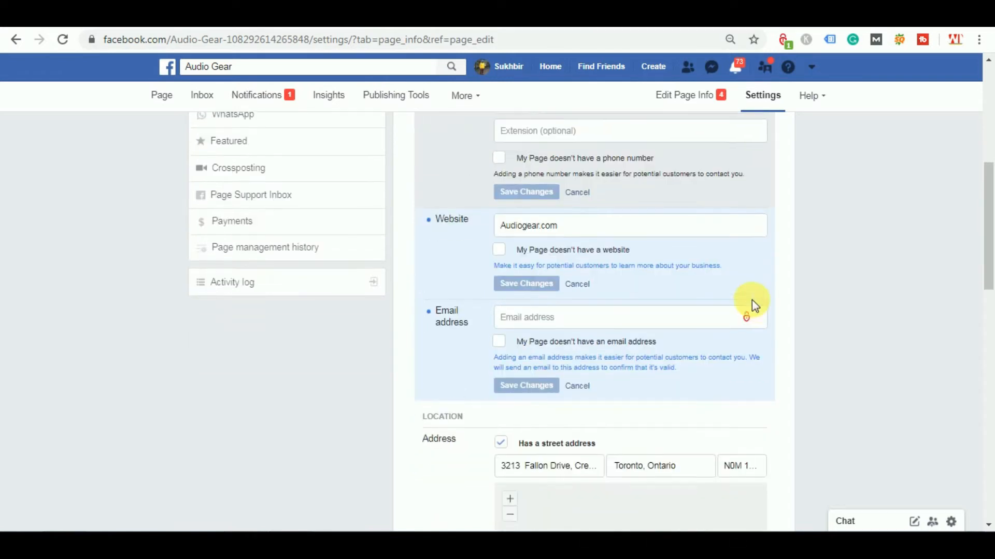
left_click(612, 325)
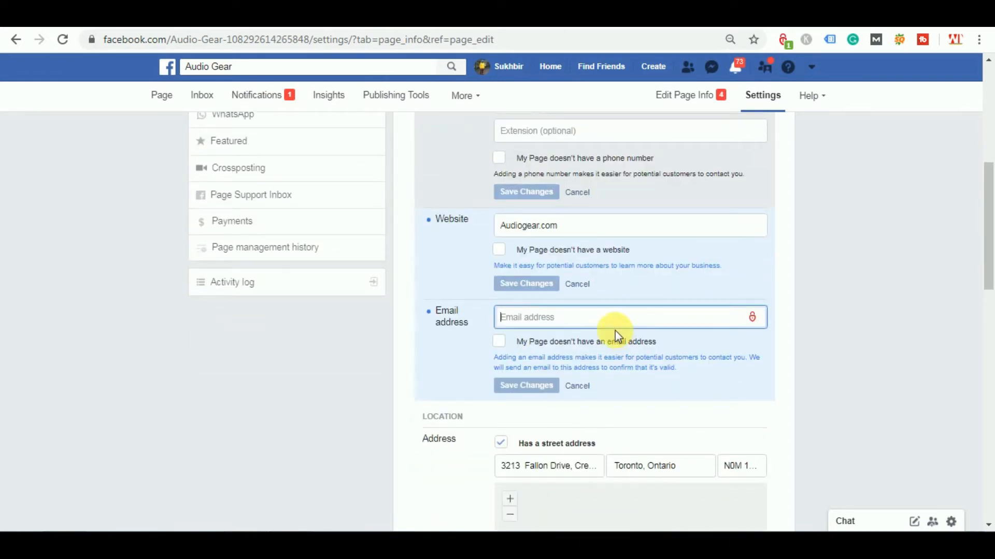
key("alt+Tab")
left_click_drag(460, 213, 327, 215)
key("ctrl+c")
key("alt+Tab")
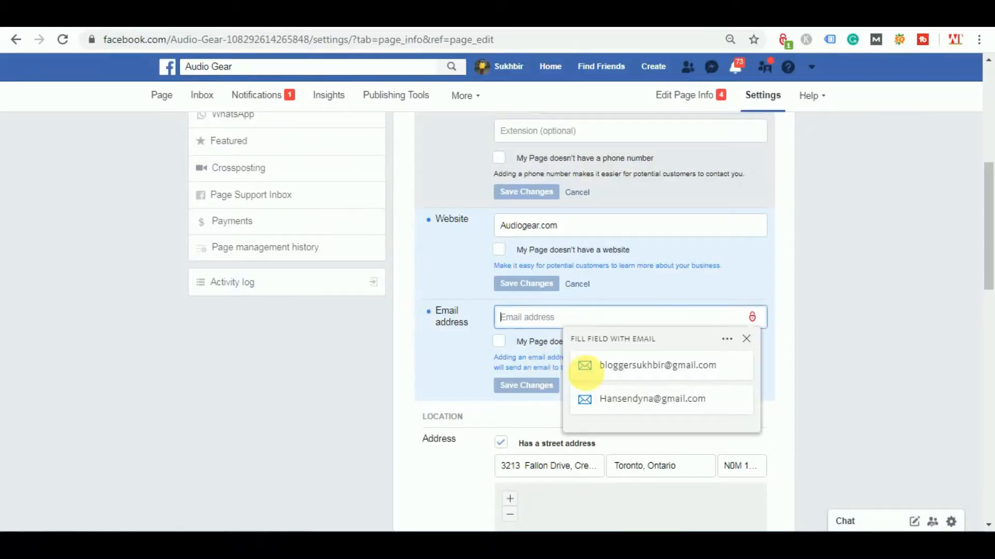
key("ctrl+v")
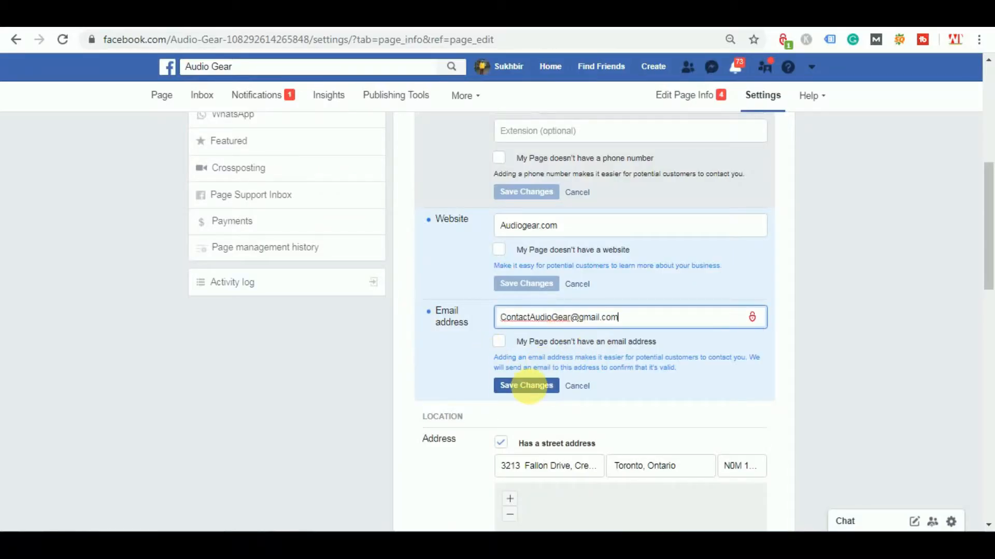
left_click(533, 386)
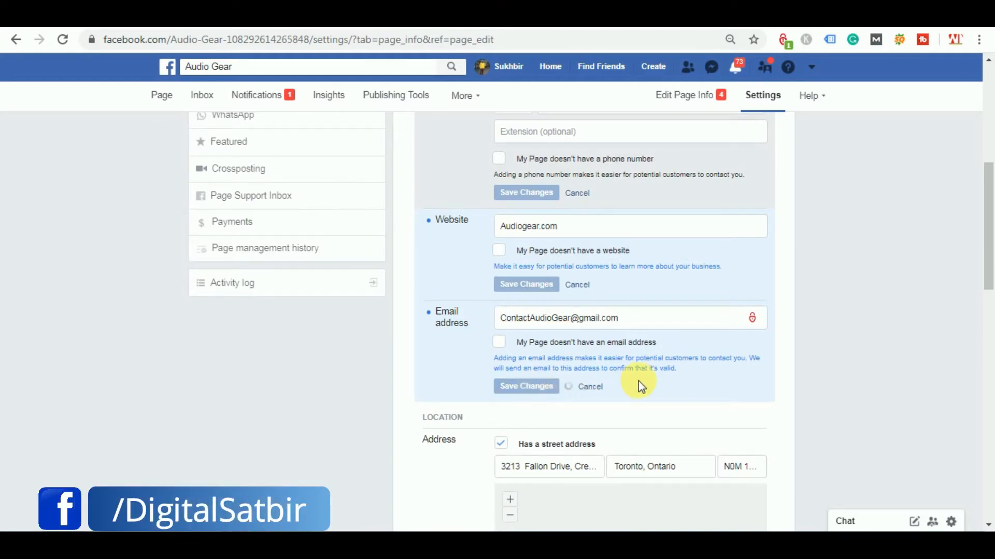
Reposition the location map slightly around the pin for the Page's street address.
scroll(638, 386, "down", 4)
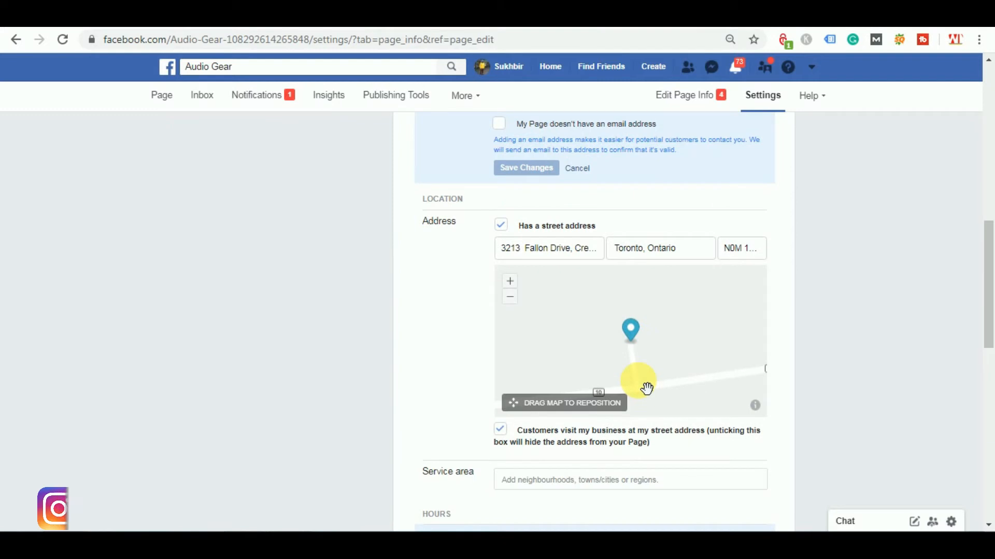
mouse_move(681, 382)
left_mouse_down()
mouse_move(582, 378)
mouse_move(661, 362)
mouse_move(677, 367)
mouse_move(677, 391)
mouse_move(685, 371)
left_mouse_up()
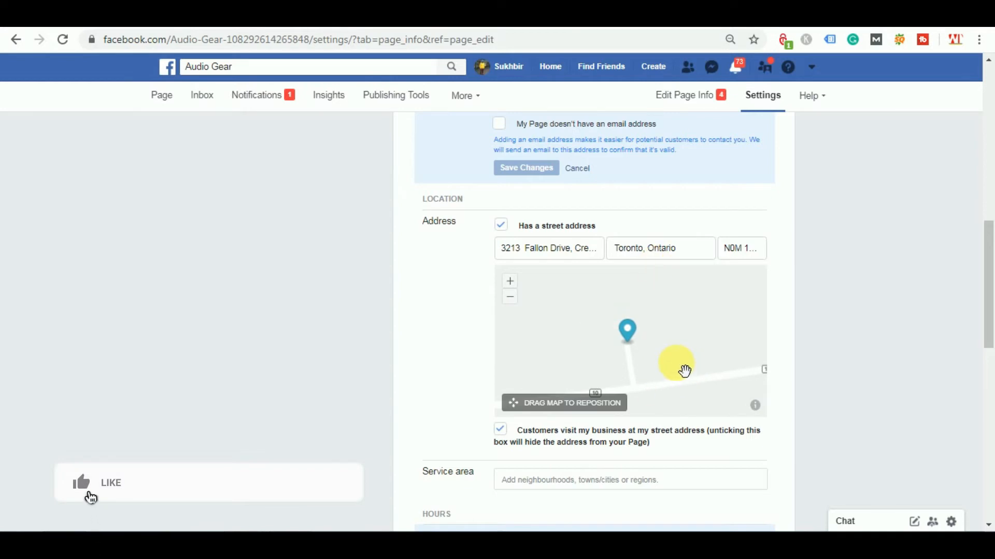
scroll(676, 363, "down", 2)
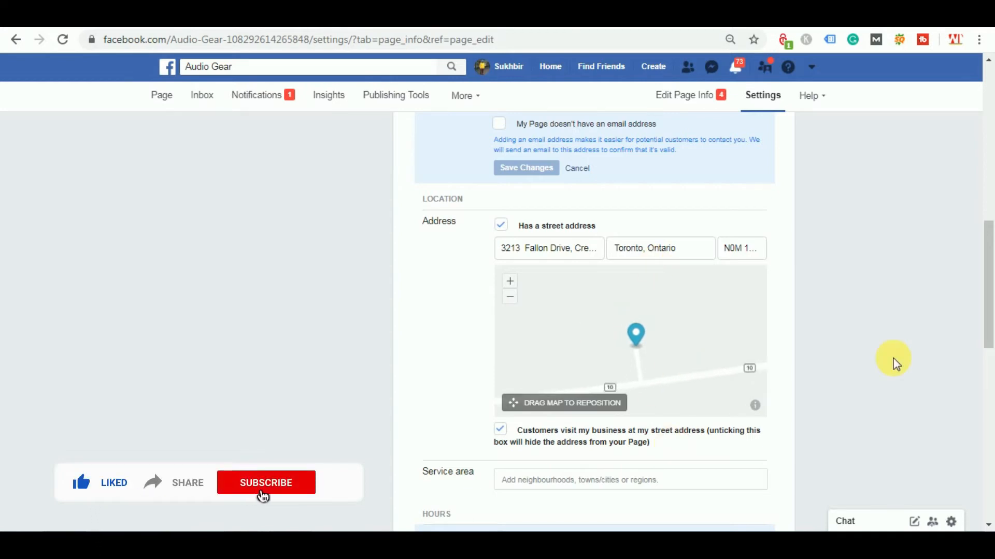
Check the opening hours in the Word document and mark Monday through Friday as open days in the Page's Hours.
scroll(886, 344, "down", 4)
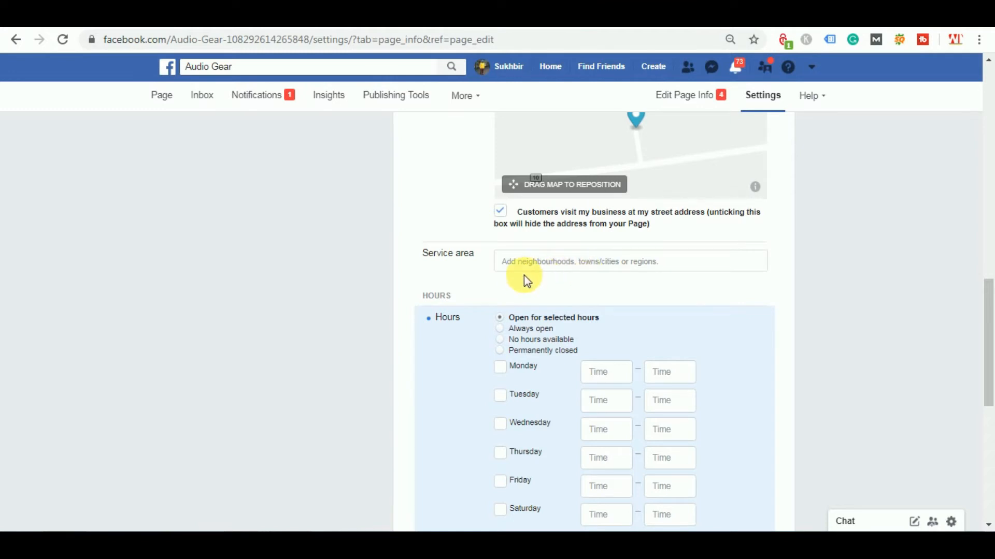
scroll(562, 265, "down", 3)
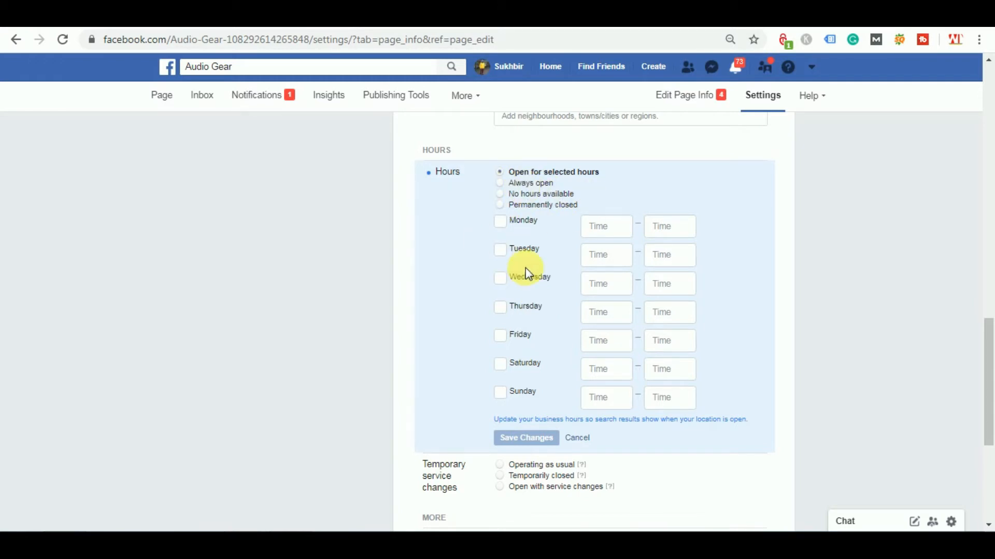
key("alt+Tab")
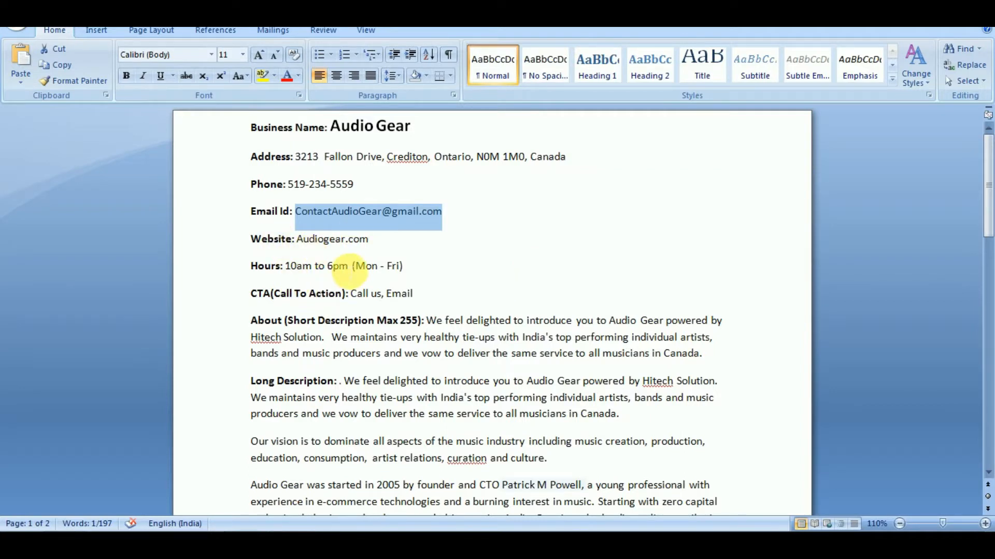
key("alt+Tab")
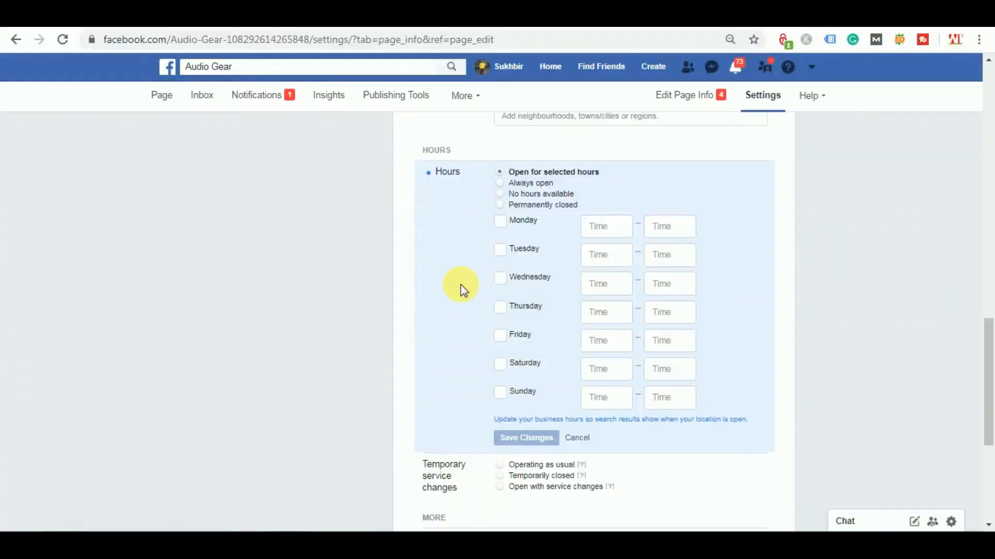
key("alt+Tab")
key("alt+Tab")
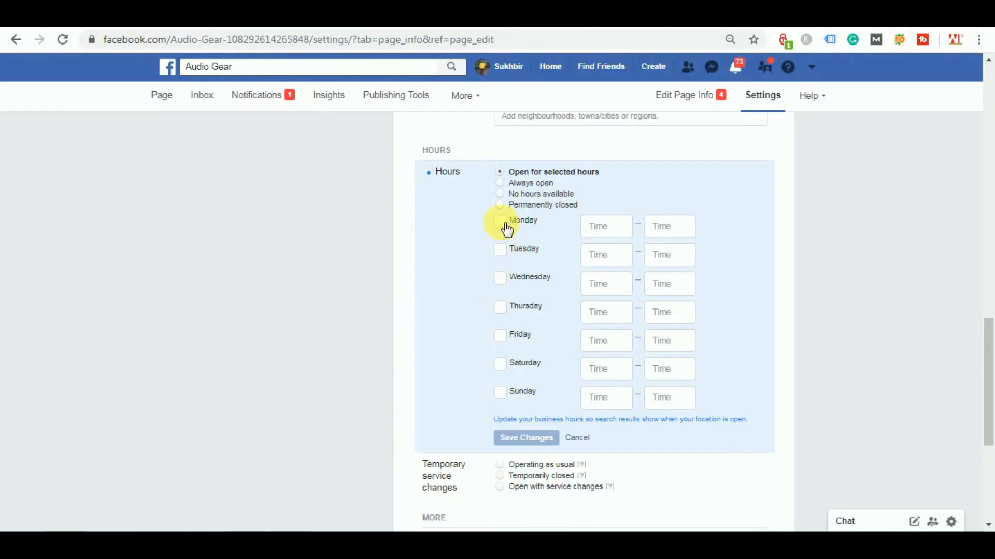
left_click(506, 227)
left_click(501, 250)
left_click(502, 279)
left_click(502, 308)
left_click(502, 336)
Set the closing time to 18:00 for each day from Monday to Friday and save the Page's hours.
left_click(655, 226)
key("BackSpace")
type("8")
left_click(672, 259)
left_click(655, 254)
key("BackSpace")
type("8")
left_click(662, 282)
key("BackSpace")
type("8")
left_click(663, 310)
key("BackSpace")
type("8")
left_click(673, 339)
key("BackSpace")
type("8")
left_click(673, 369)
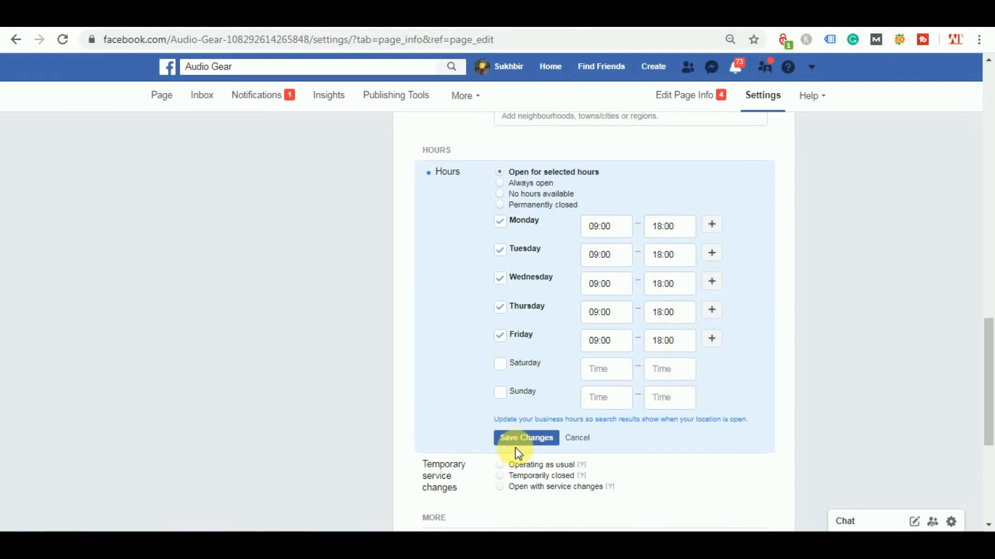
left_click(518, 446)
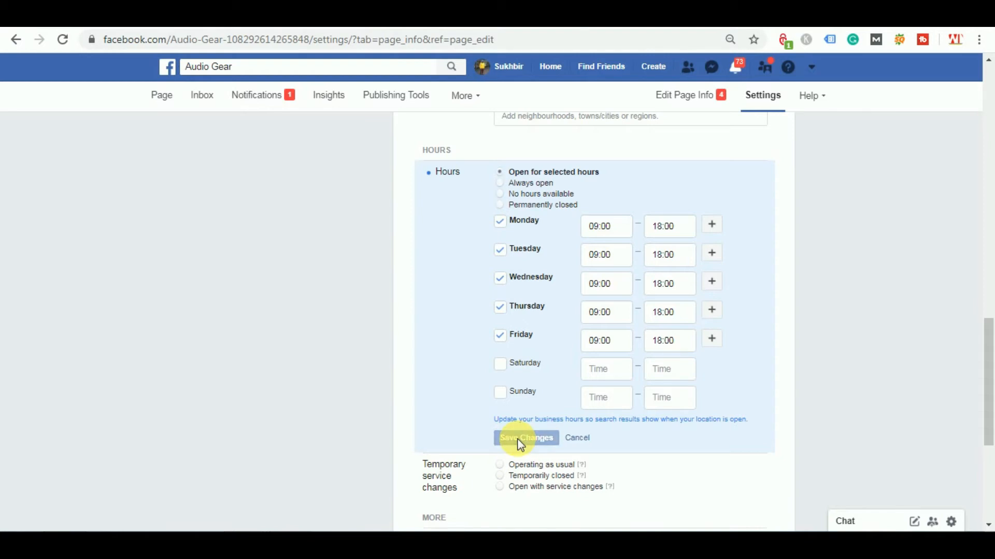
Review the remaining Page Info sections, including temporary service changes, impressum, price range, privacy policy and location.
scroll(696, 456, "down", 3)
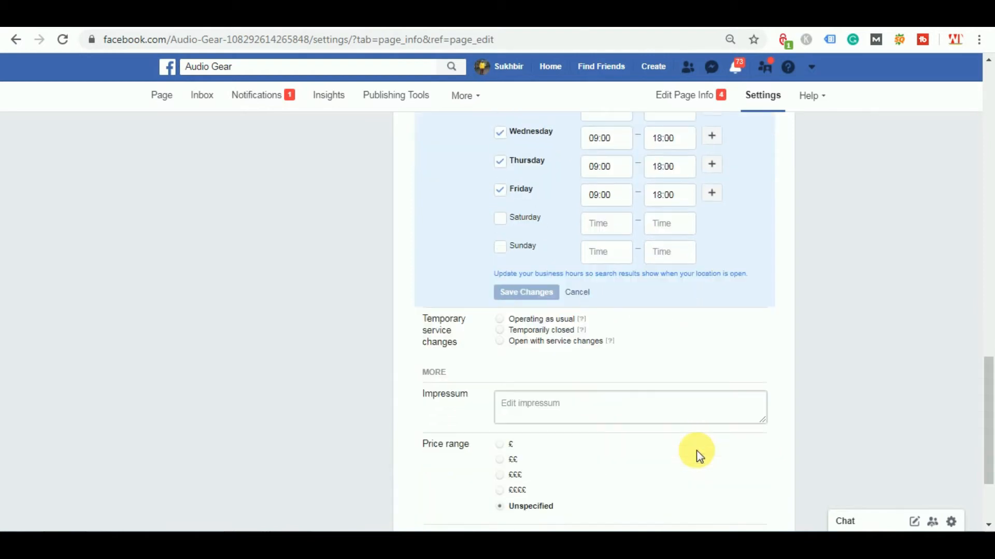
scroll(633, 338, "down", 3)
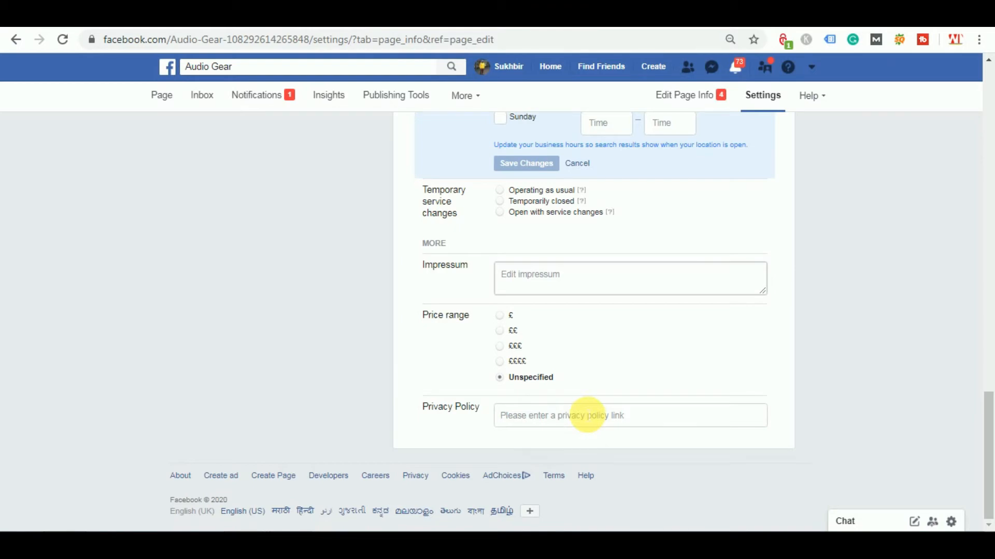
scroll(587, 415, "up", 15)
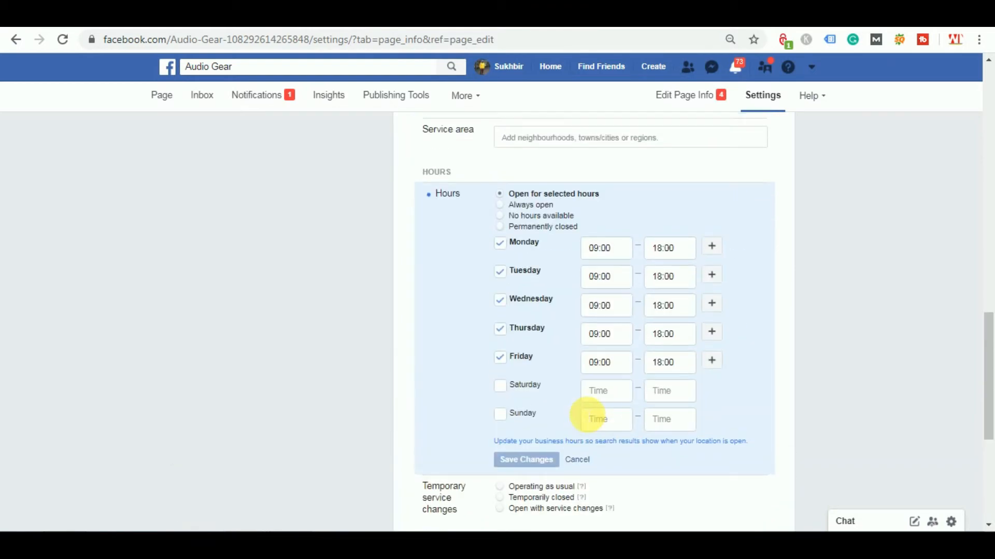
scroll(588, 416, "down", 5)
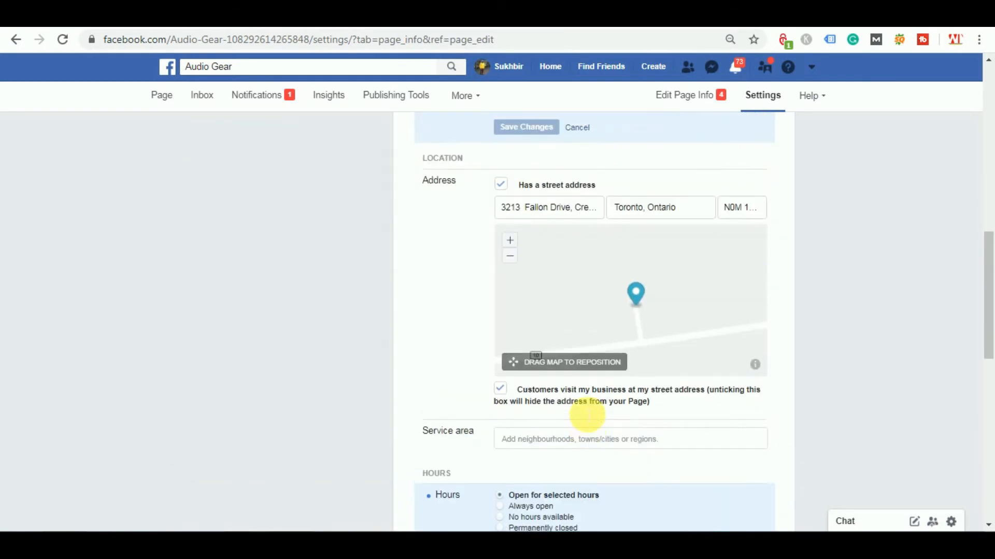
scroll(589, 415, "up", 15)
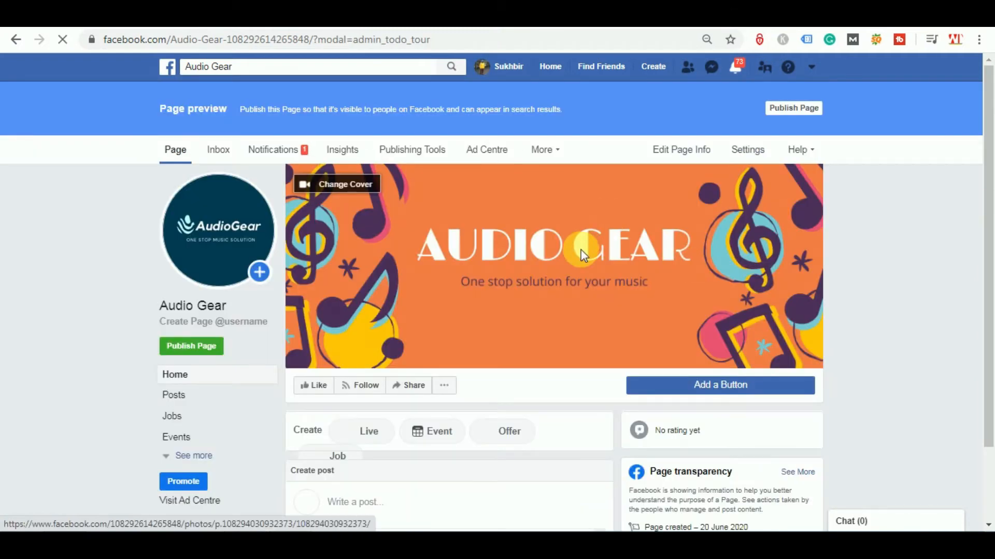
Check the call-to-action entry in the Word document and return to the Audio Gear Page.
scroll(581, 250, "down", 2)
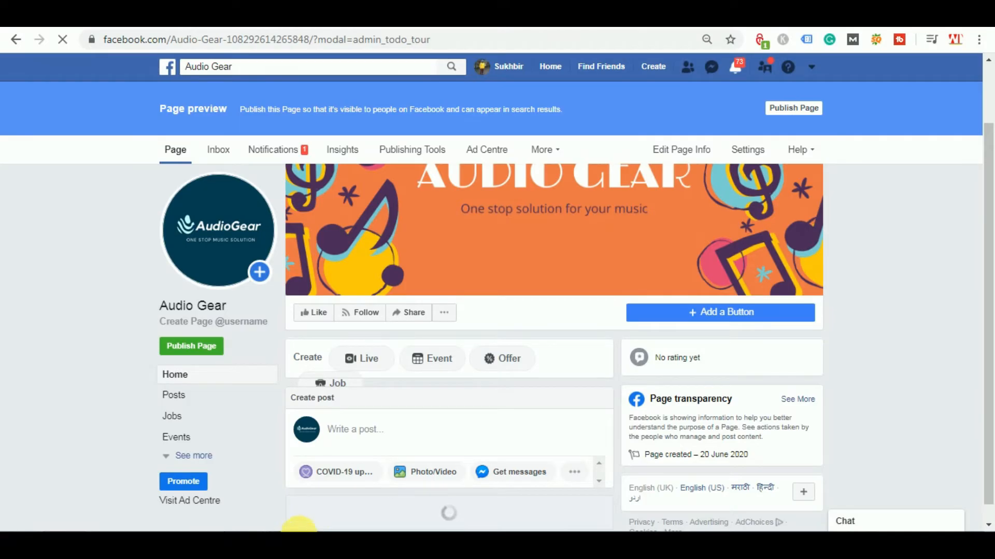
left_click(308, 541)
left_click_drag(251, 294, 343, 293)
left_click(396, 319)
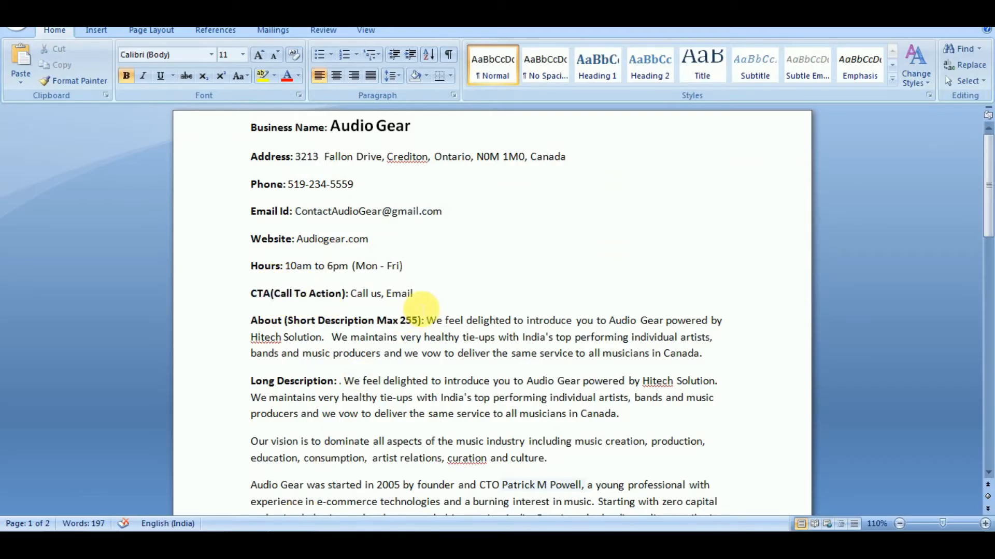
key("alt+Tab")
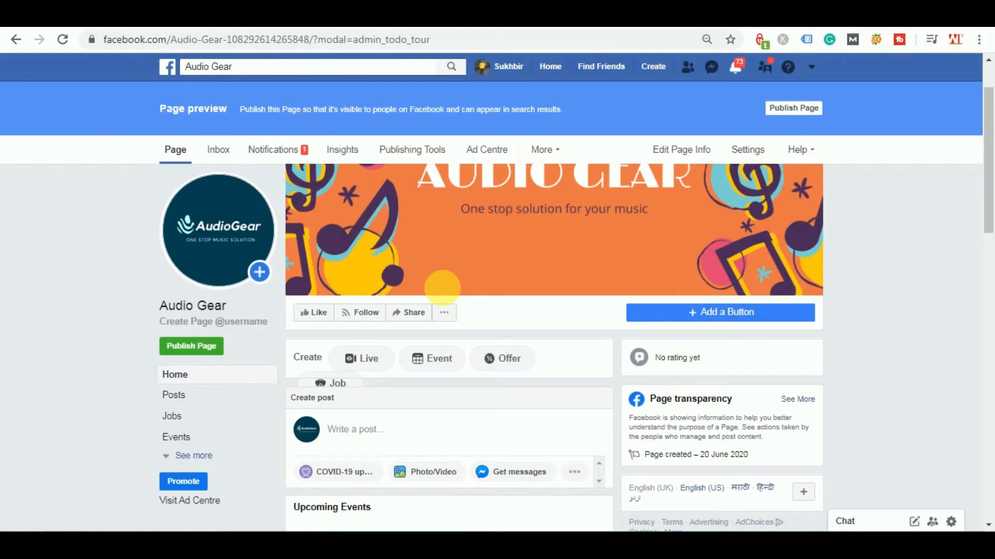
Start adding a button to the Page, choose Call Now from the contact options, and continue to its destination settings.
left_click(689, 316)
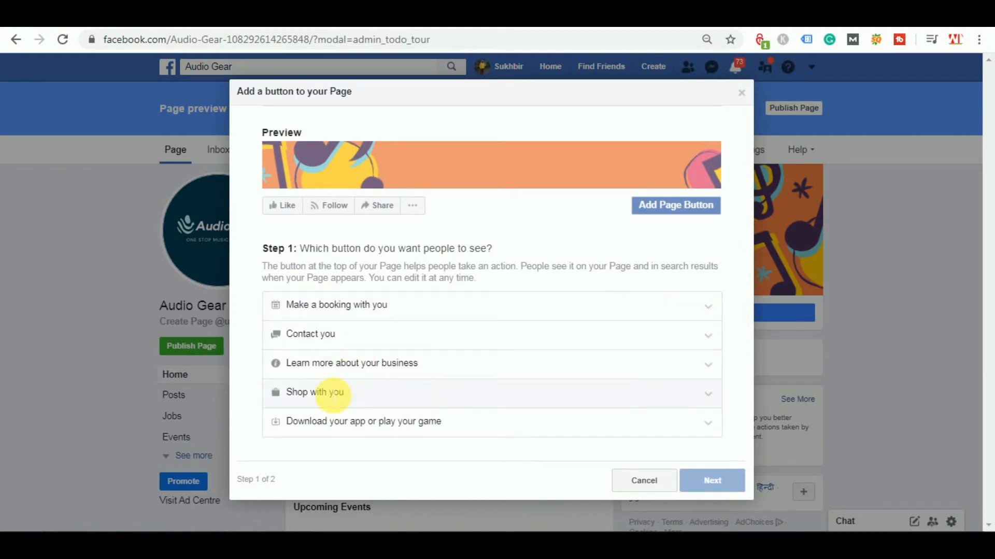
left_click(710, 394)
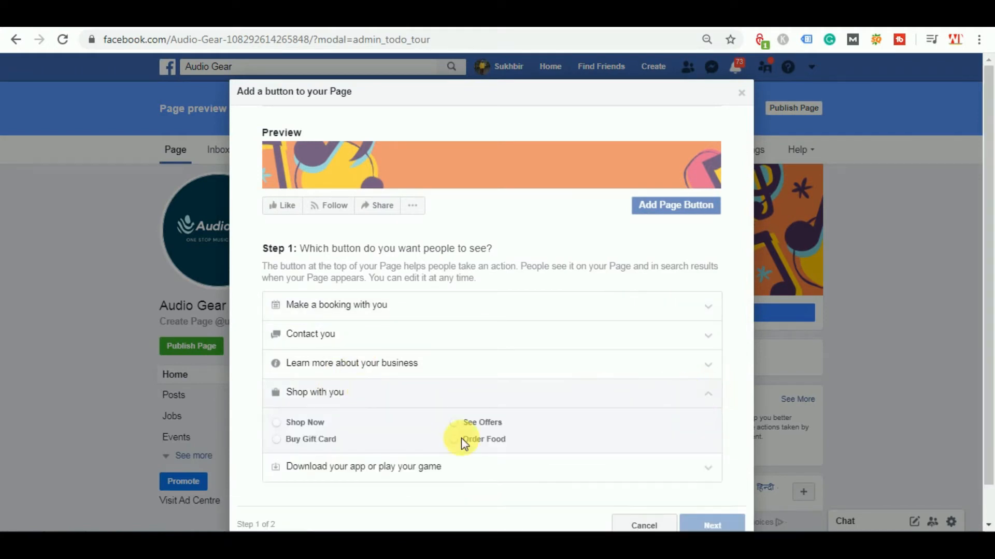
left_click(277, 423)
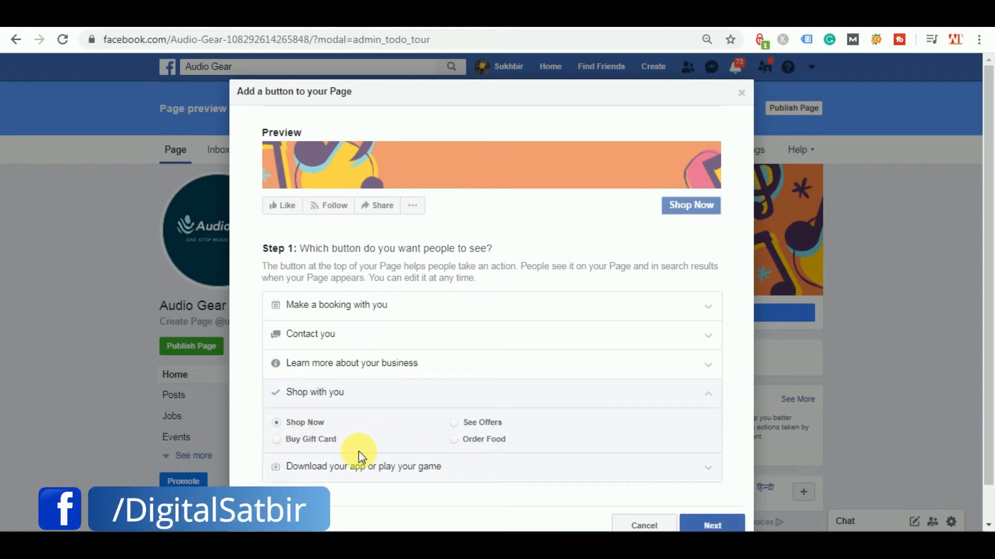
left_click(313, 337)
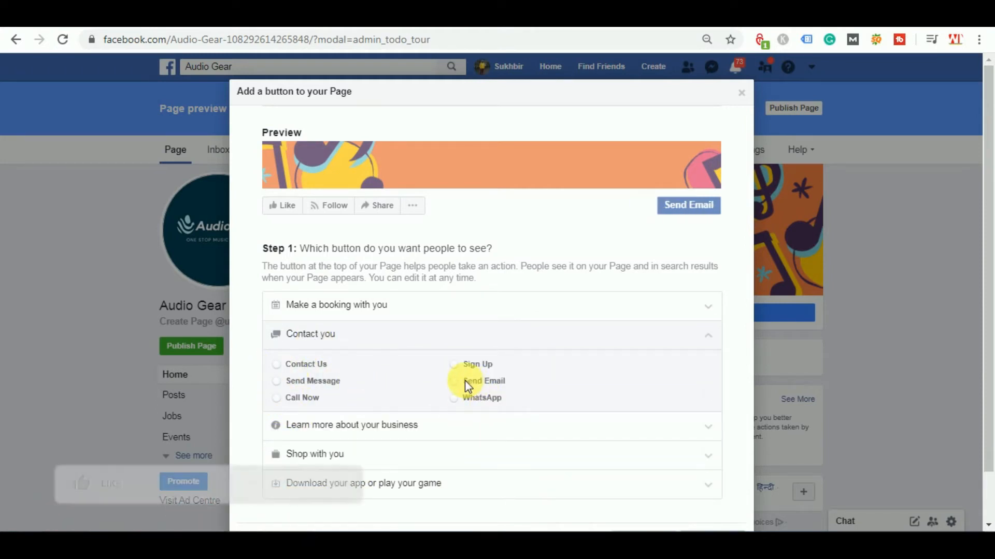
left_click(279, 399)
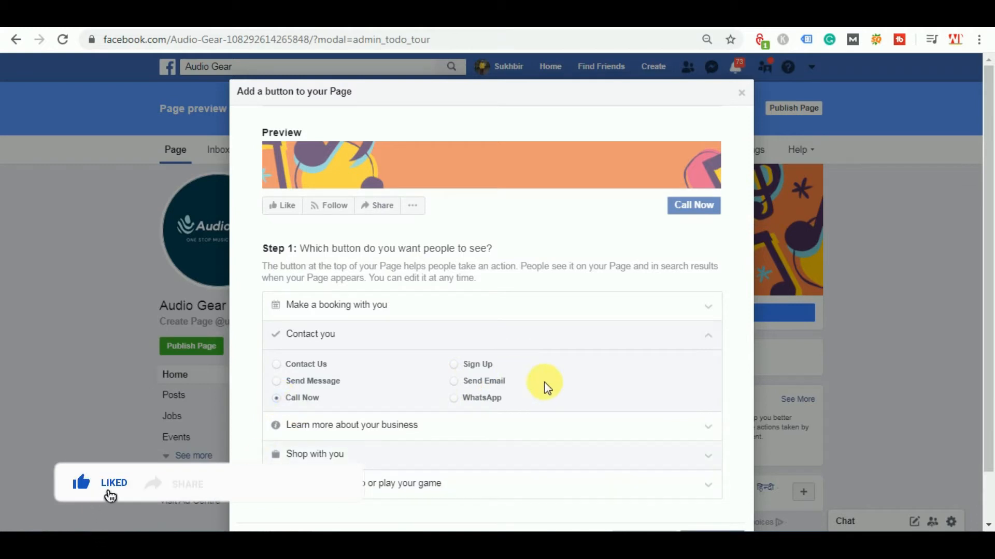
scroll(626, 406, "down", 1)
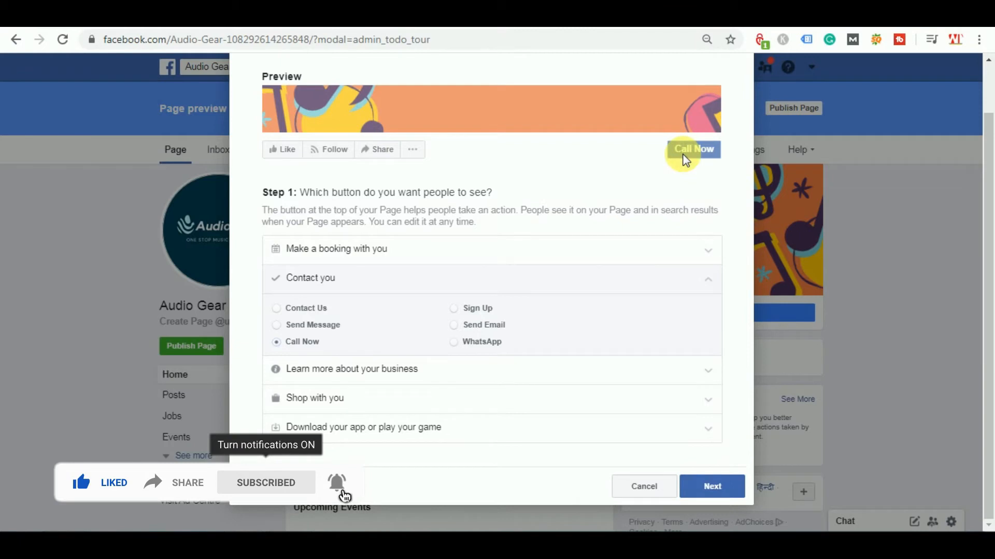
left_click(460, 325)
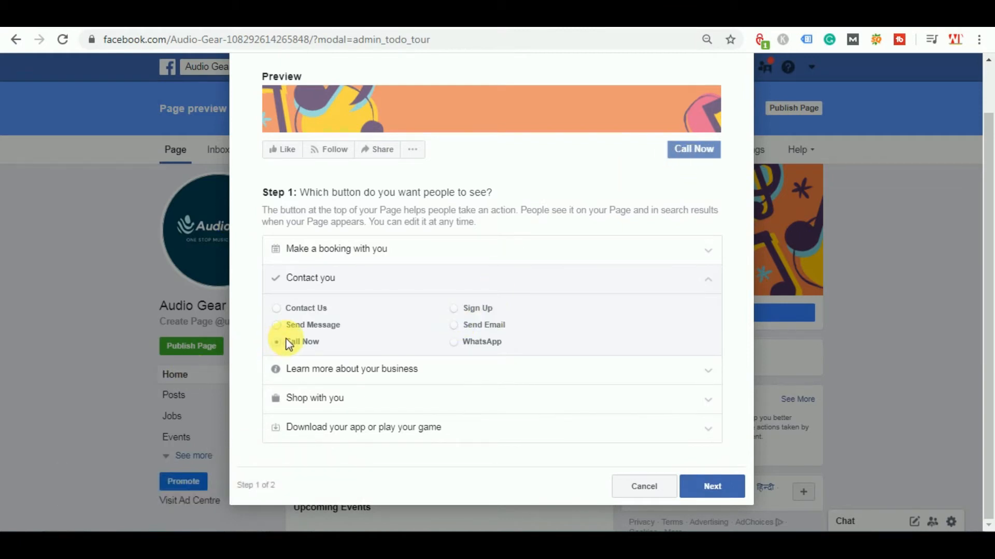
left_click(718, 485)
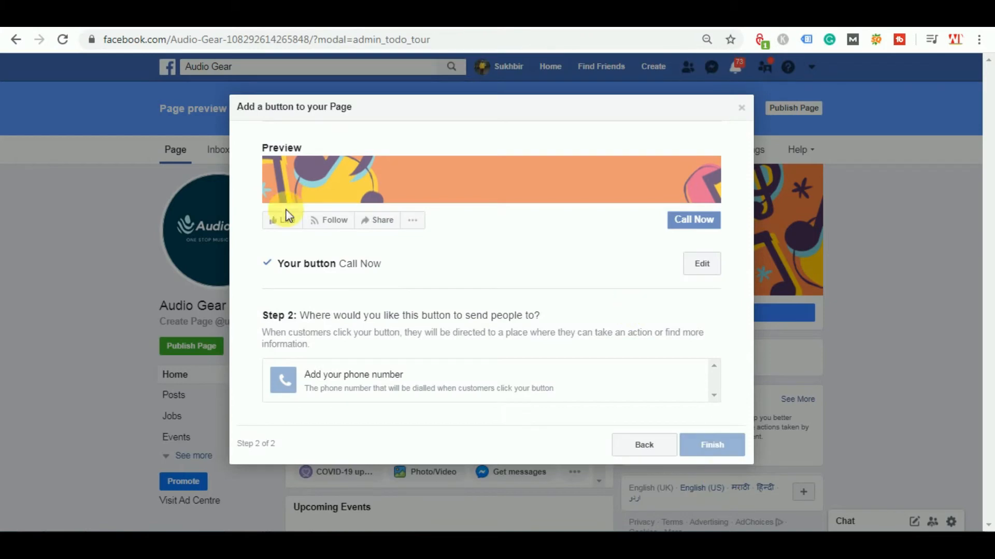
Copy the business's phone number from the Word document into the Call Now button's phone number field and save it.
left_click(489, 389)
left_click(394, 201)
key("alt+Tab")
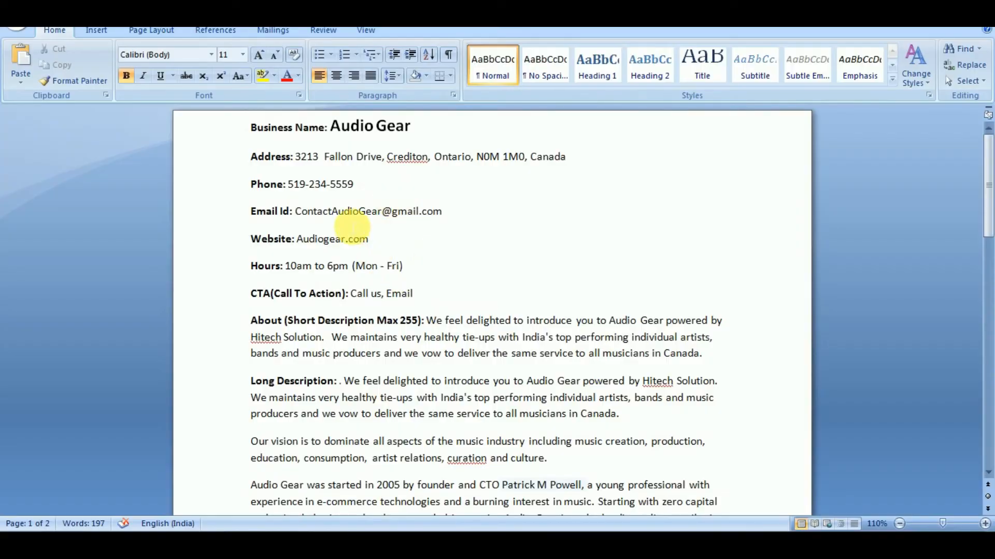
left_click_drag(355, 185, 288, 186)
key("ctrl+c")
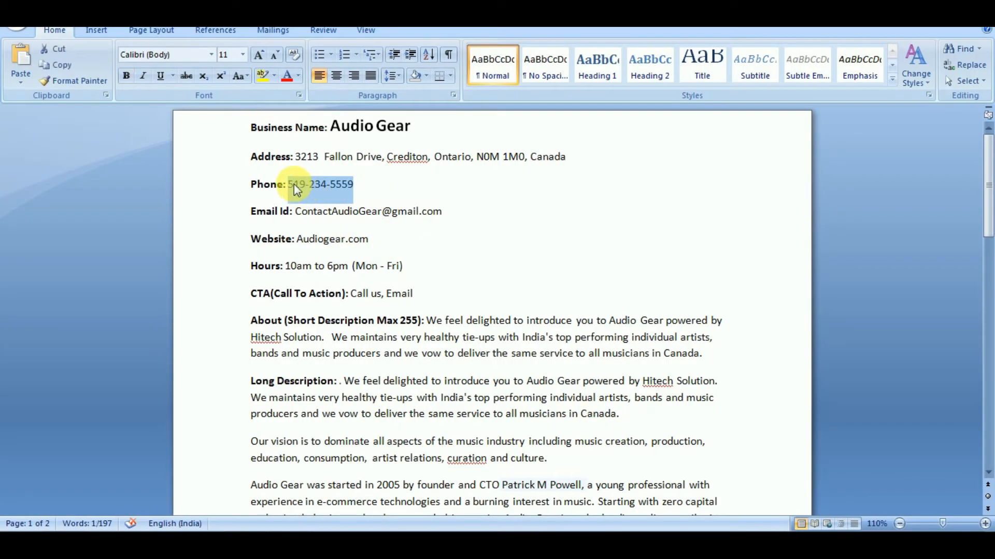
key("alt+Tab")
key("ctrl+v")
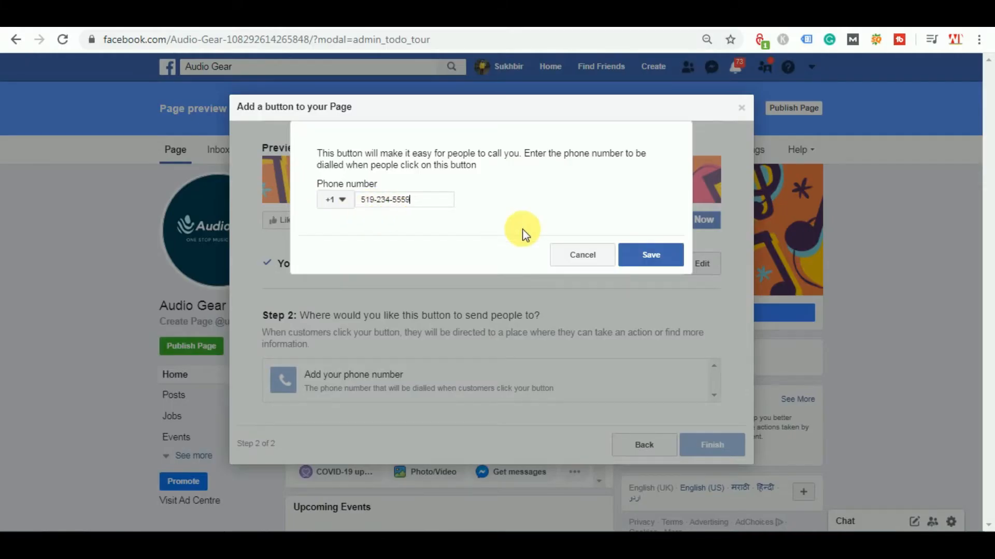
left_click(651, 256)
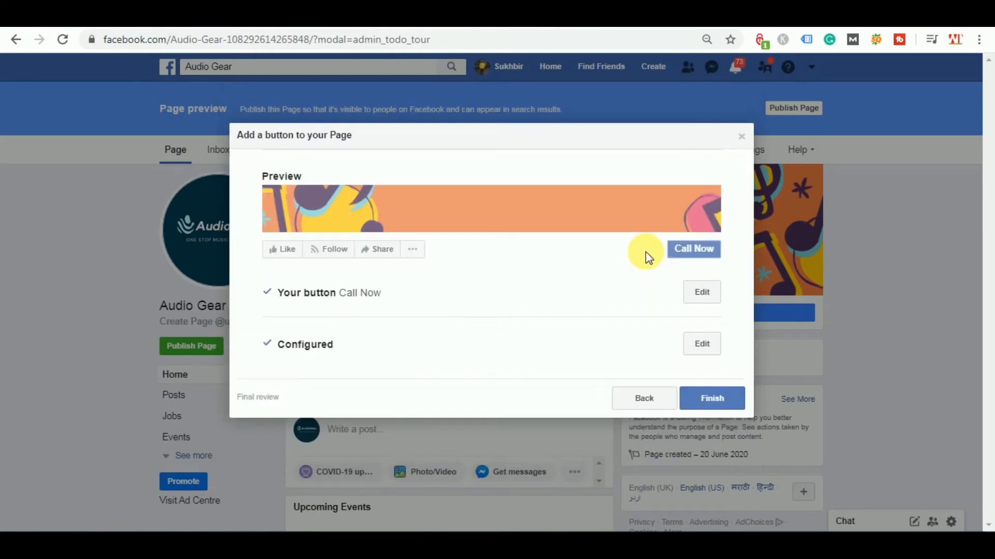
Finish the Call Now button setup so the button is added to the Audio Gear Page.
left_click(721, 403)
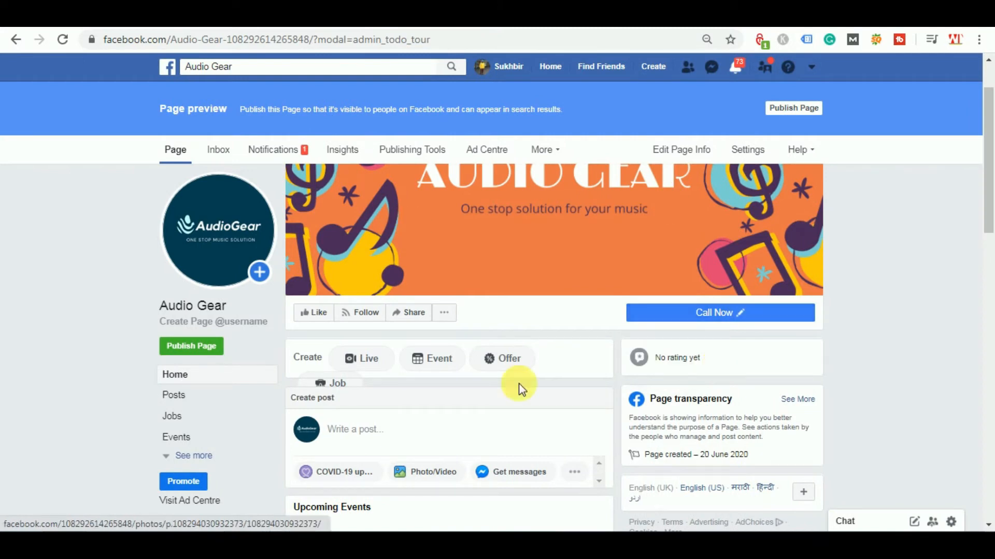
mouse_move(733, 312)
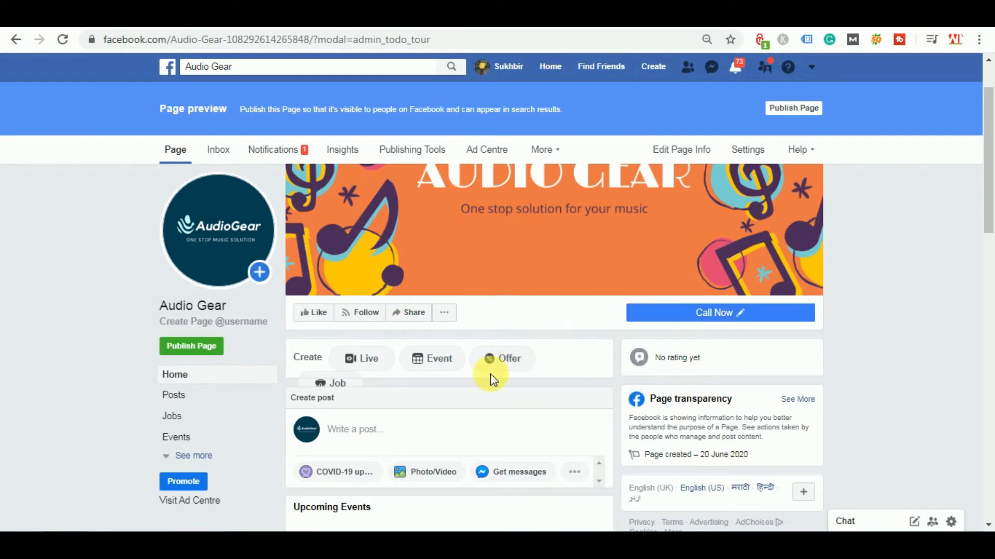
Copy the Long Description from the Word document into the cover photo's description and save the edit.
scroll(593, 324, "up", 2)
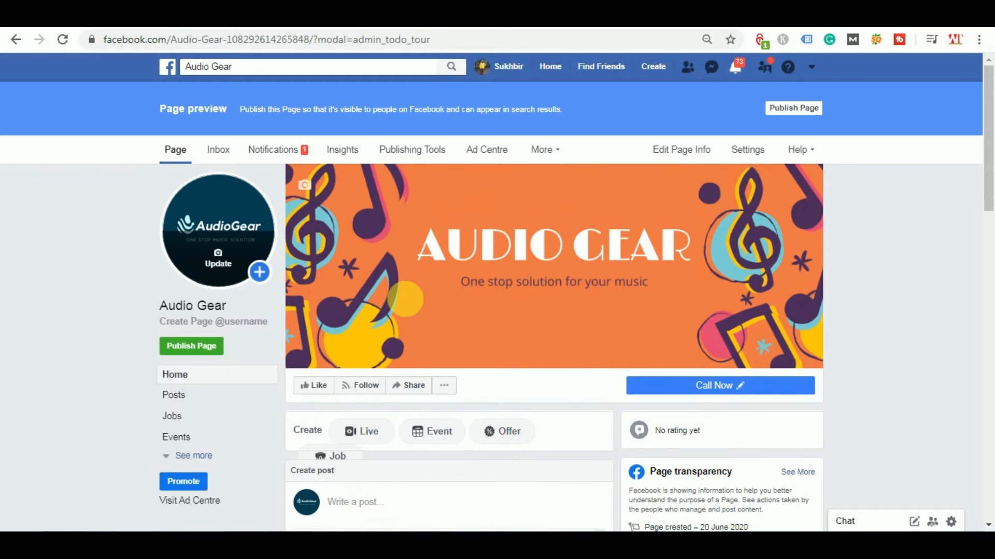
left_click(518, 273)
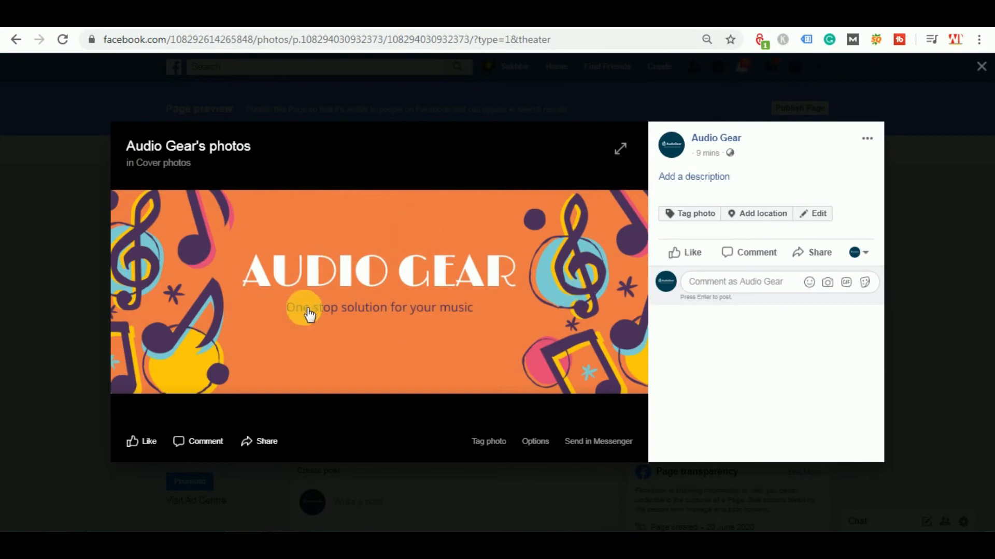
left_click(694, 179)
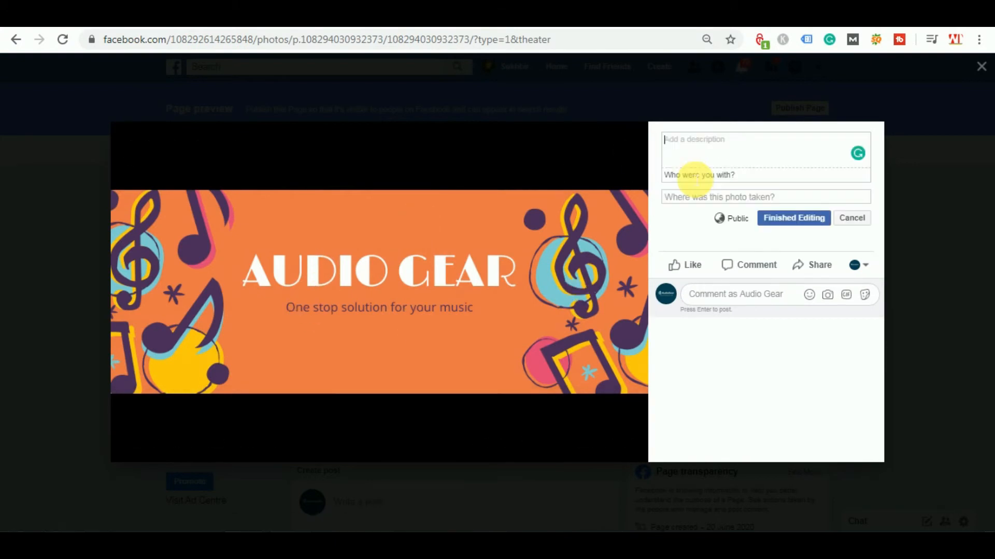
key("alt+Tab")
scroll(406, 258, "down", 2)
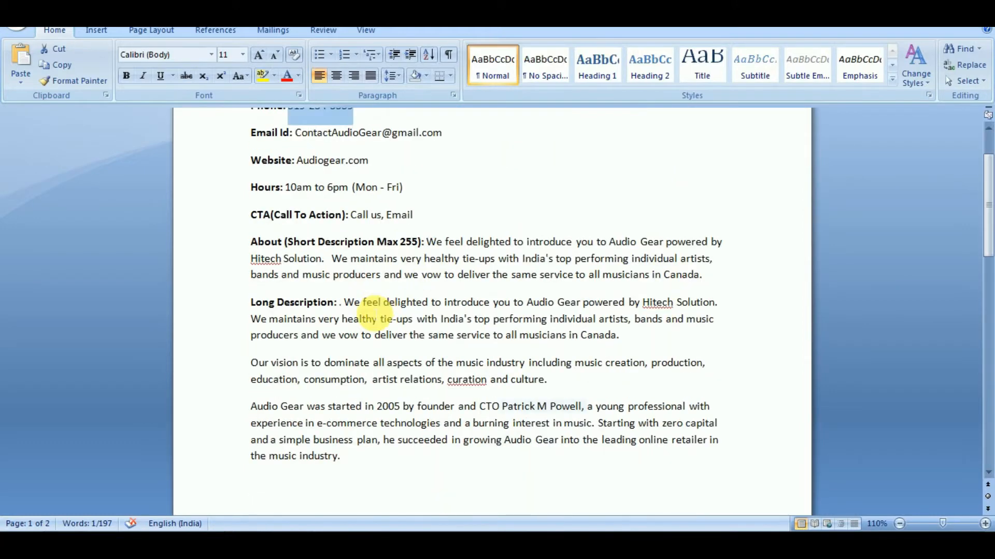
left_click_drag(344, 303, 393, 463)
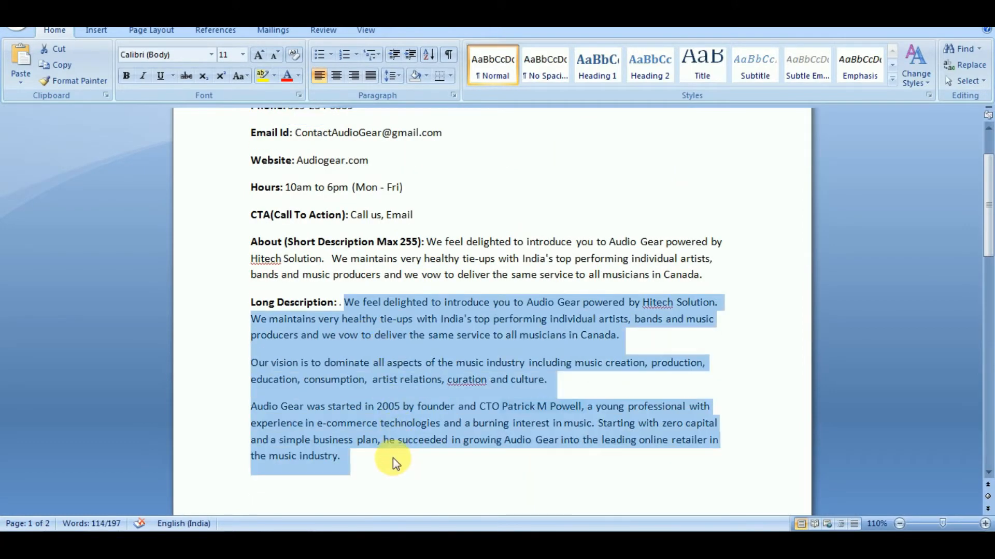
key("alt+Tab")
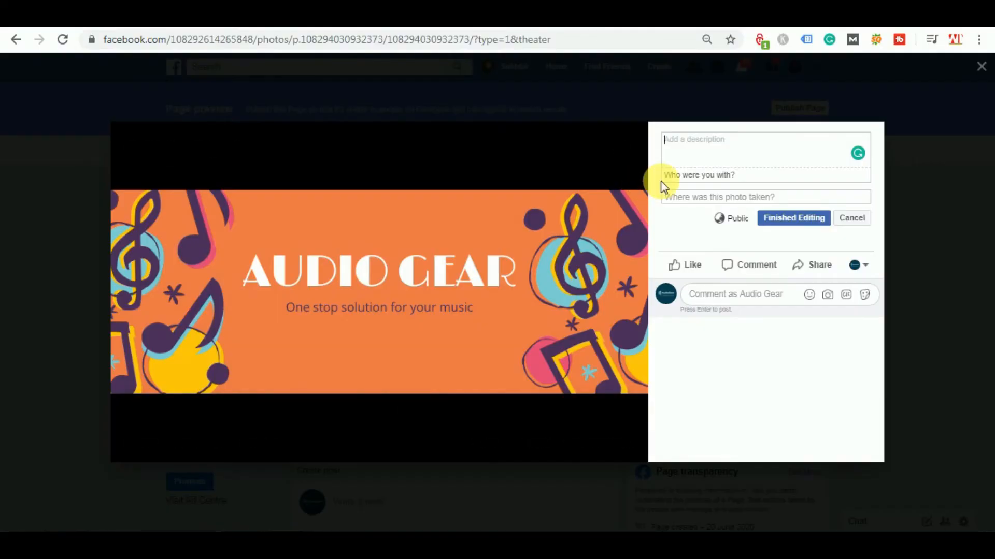
key("ctrl+v")
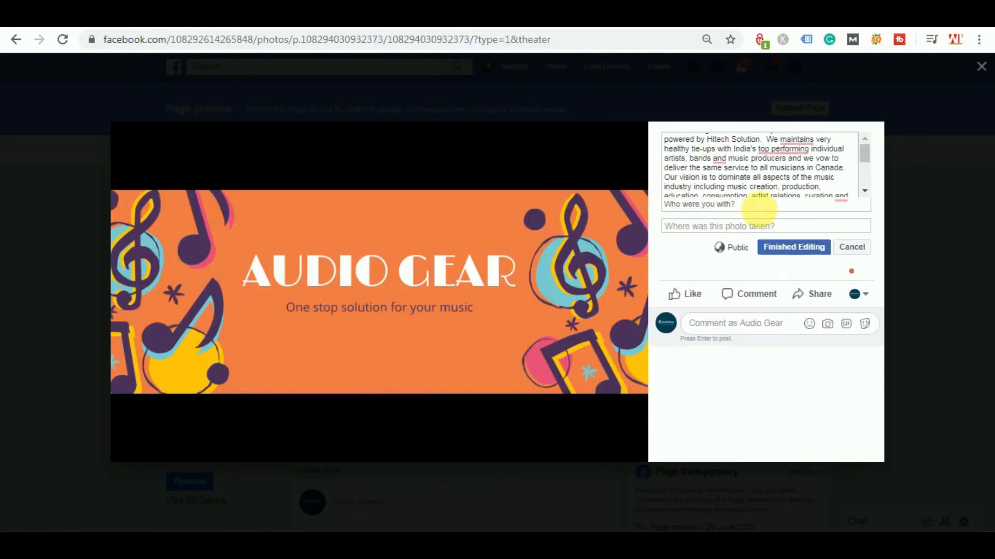
left_click(802, 253)
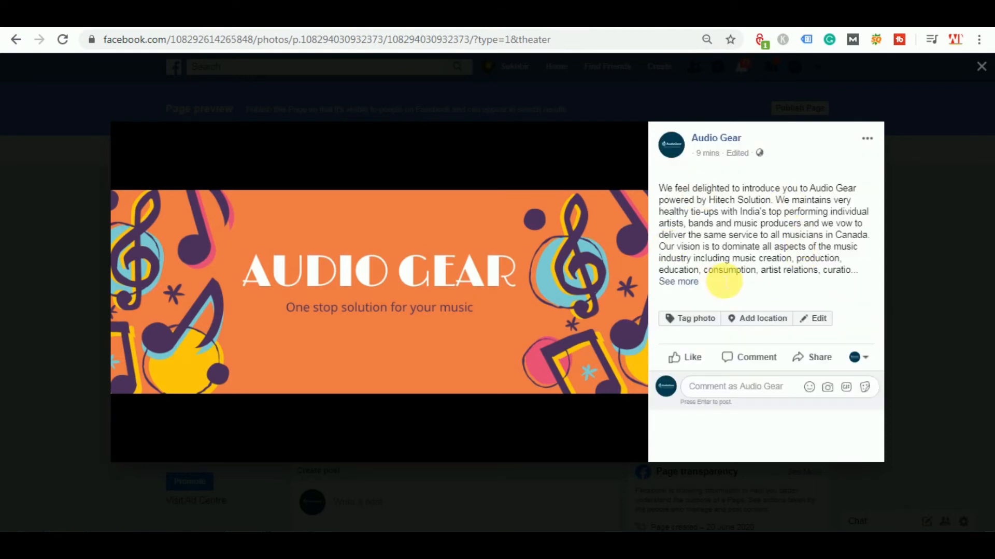
Expand the cover photo's description to read it in full, and close the photo.
left_click(689, 284)
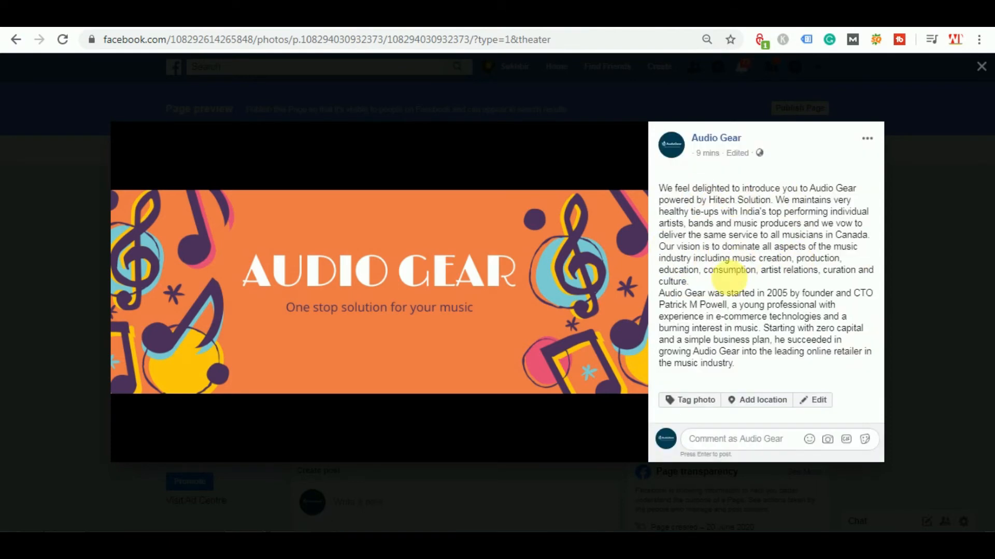
scroll(741, 280, "down", 1)
scroll(754, 290, "up", 1)
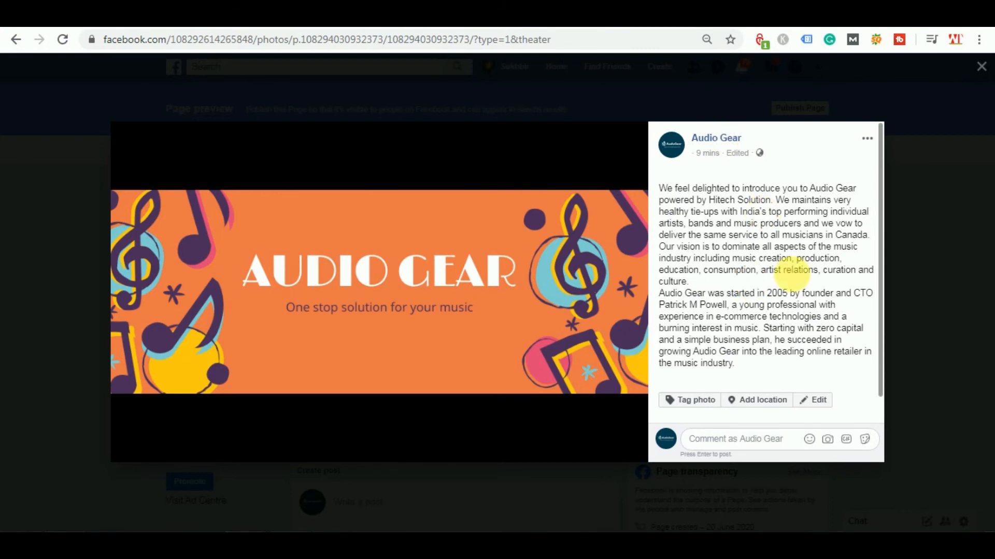
left_click(981, 70)
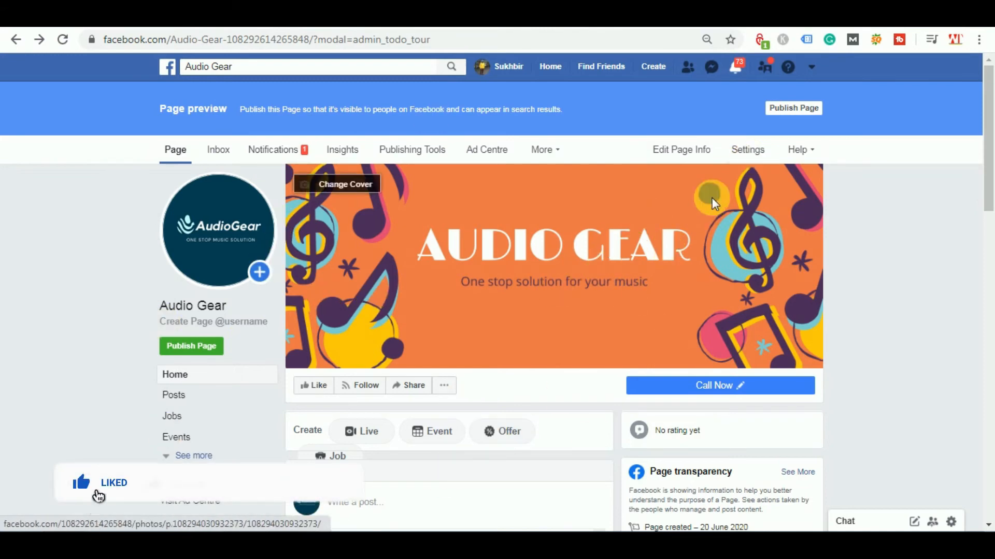
Change the Page visibility to published in the Page's general settings and save the change.
left_click(751, 149)
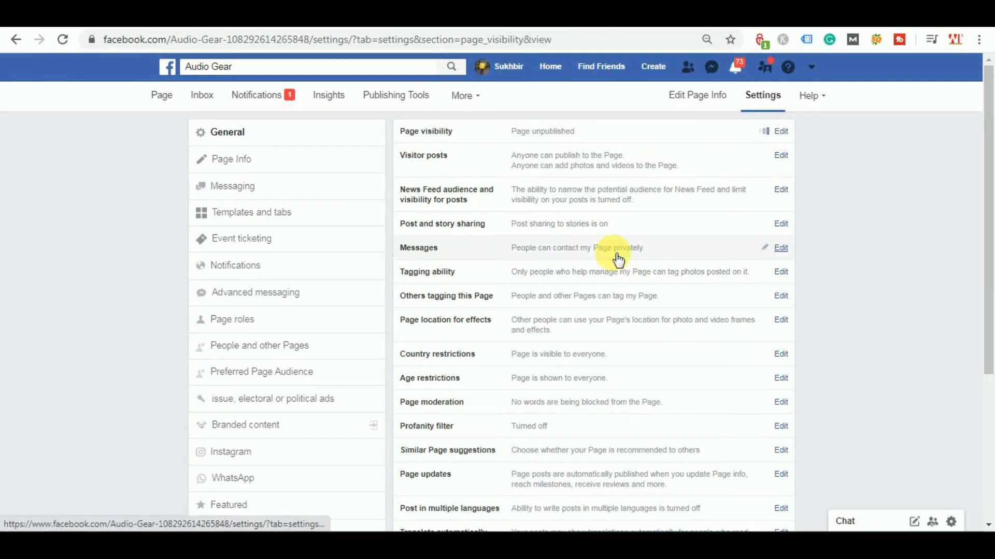
left_click(517, 132)
left_click(534, 176)
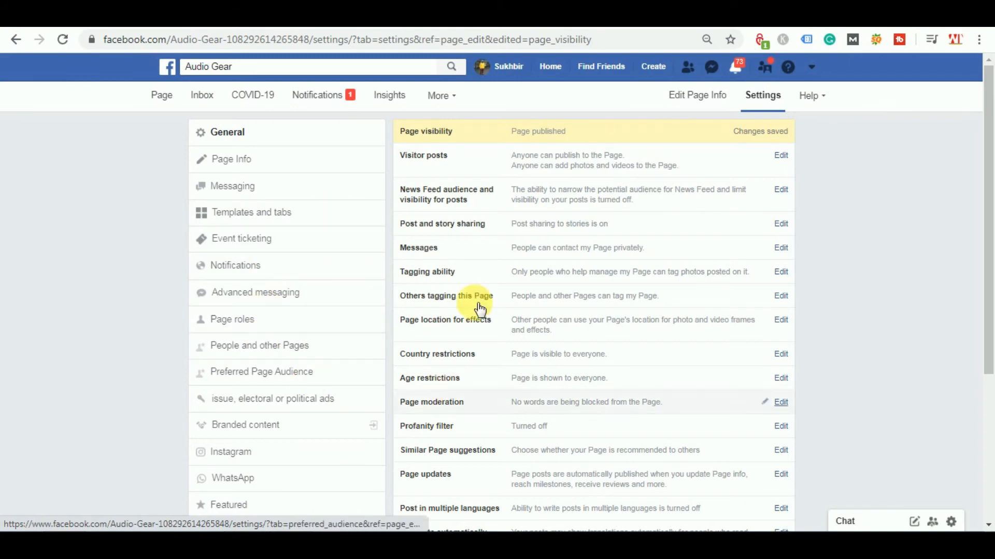
Open the Page roles settings and review the sections for assigning new roles and existing roles.
left_click(276, 324)
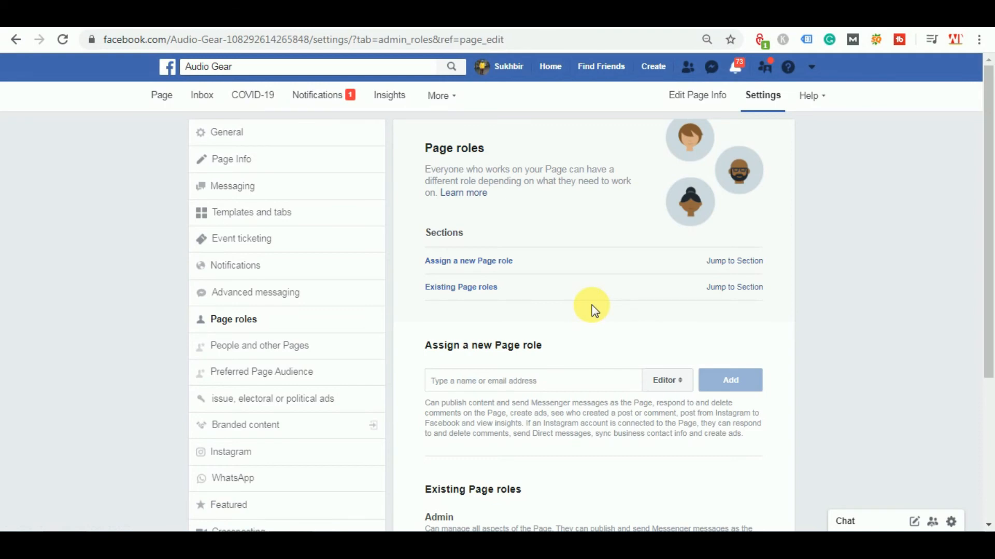
scroll(592, 306, "down", 2)
scroll(592, 305, "down", 4)
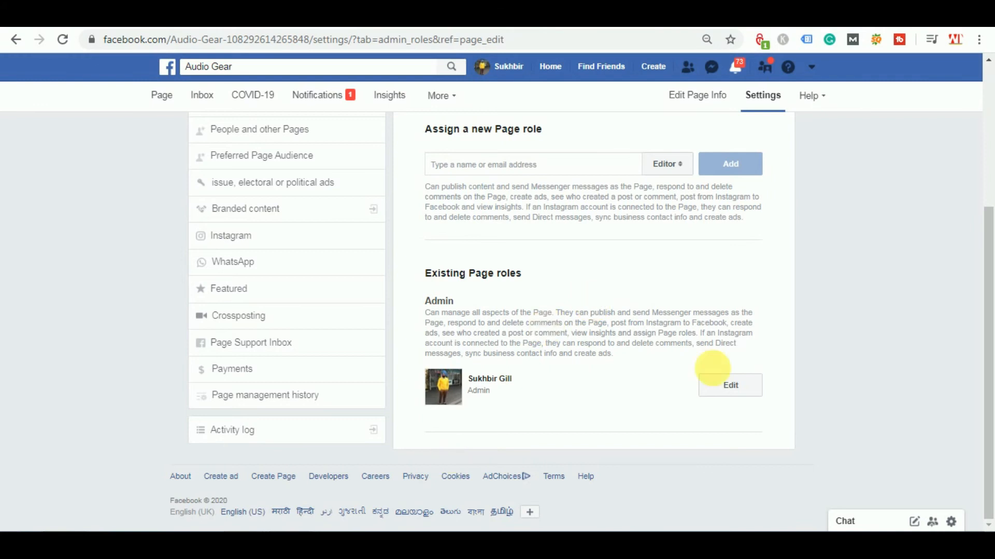
scroll(593, 285, "up", 2)
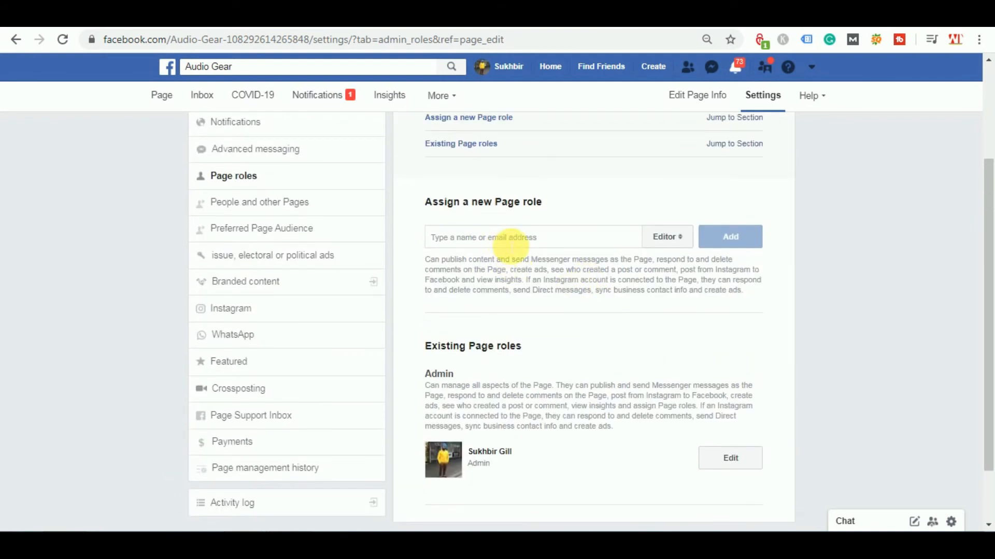
Find a friend by name for a new Page role and select Admin as the role.
left_click(514, 239)
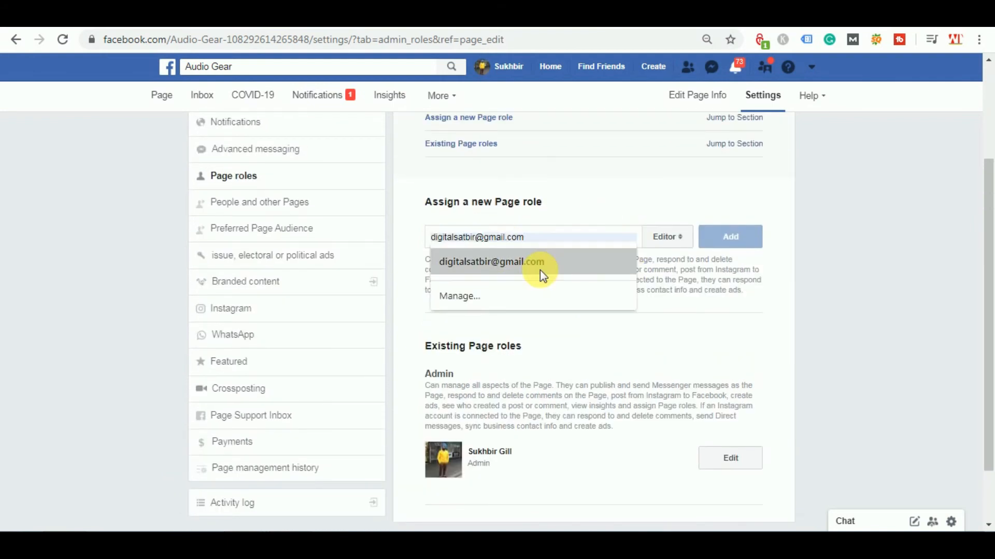
type("sat")
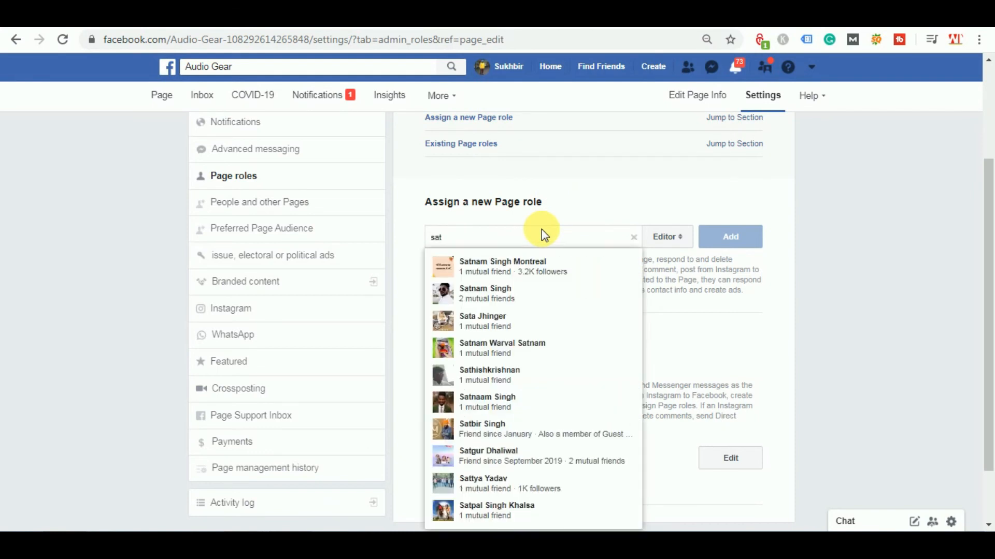
type("bir")
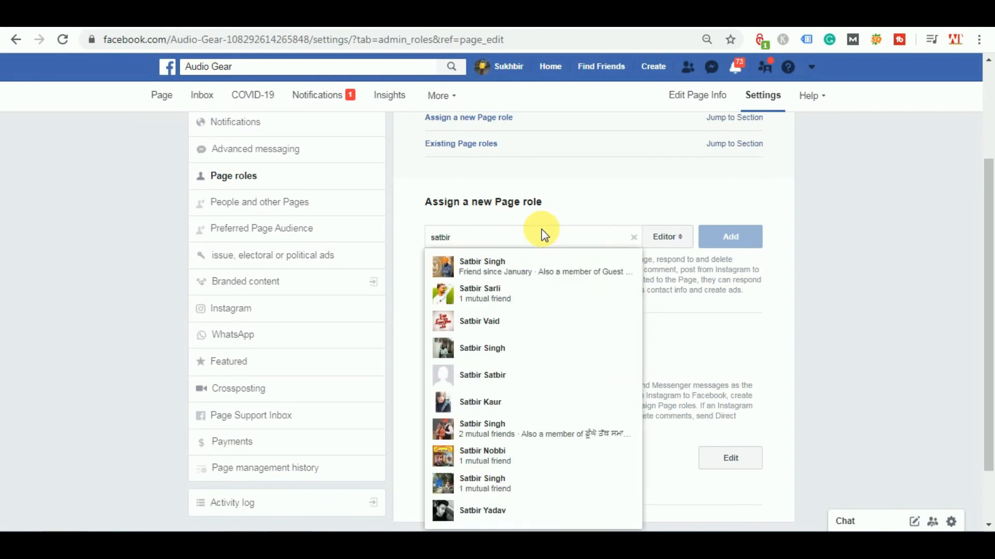
left_click(548, 263)
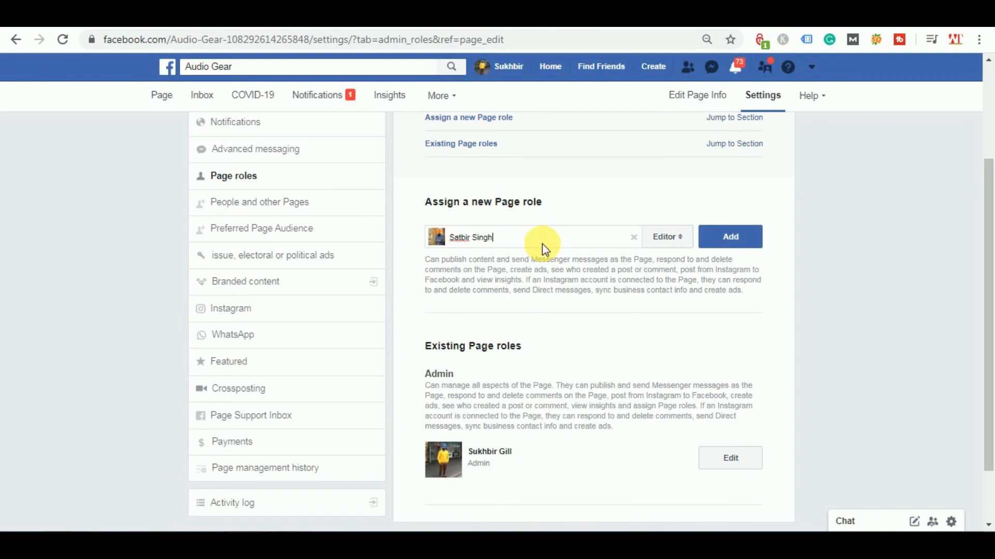
left_click(676, 243)
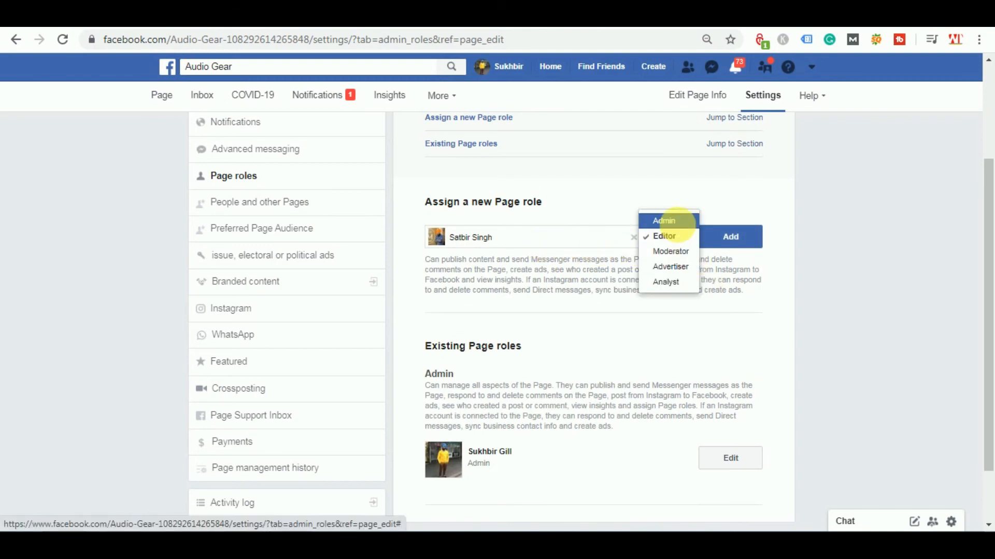
left_click(673, 221)
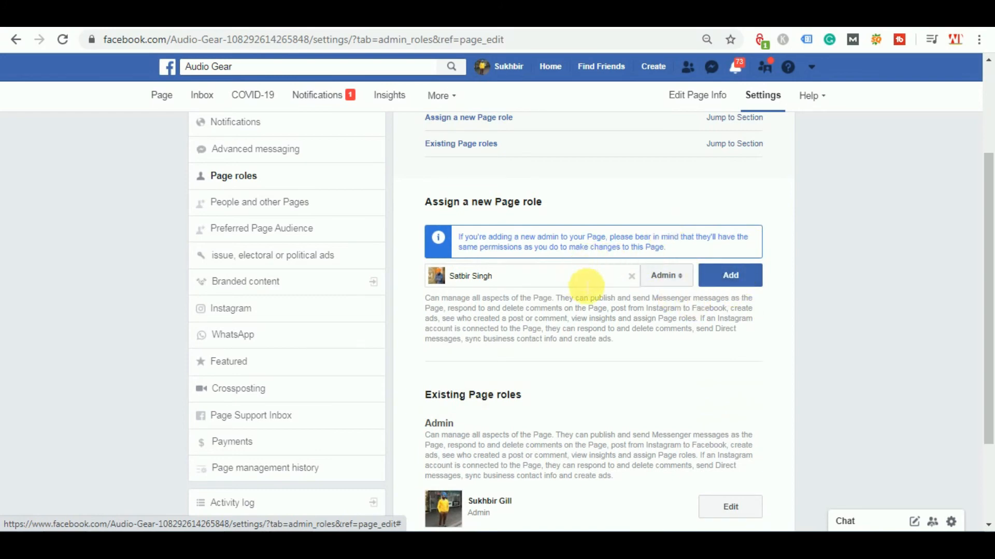
Open the existing admin's role for editing, look over its options, and return to the Page.
scroll(617, 306, "down", 2)
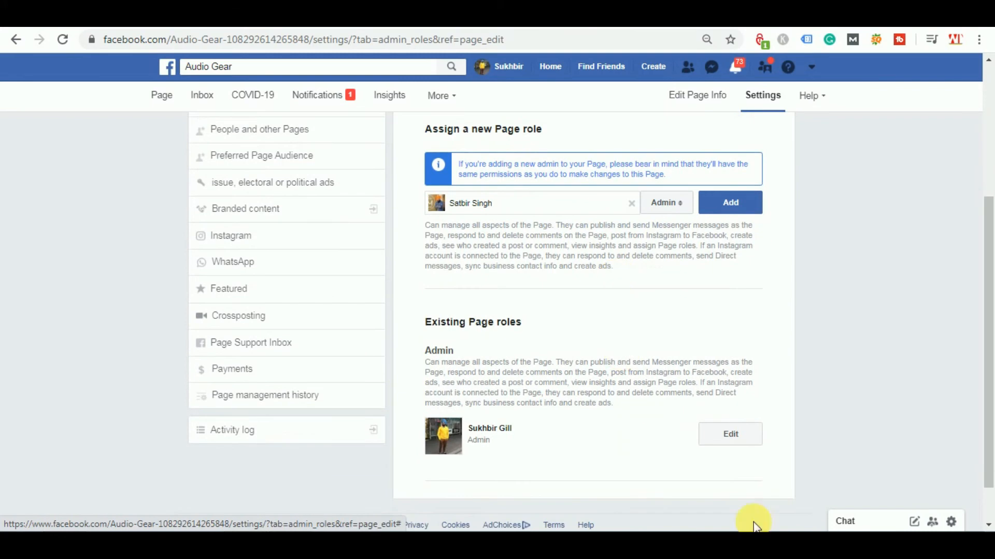
left_click(725, 439)
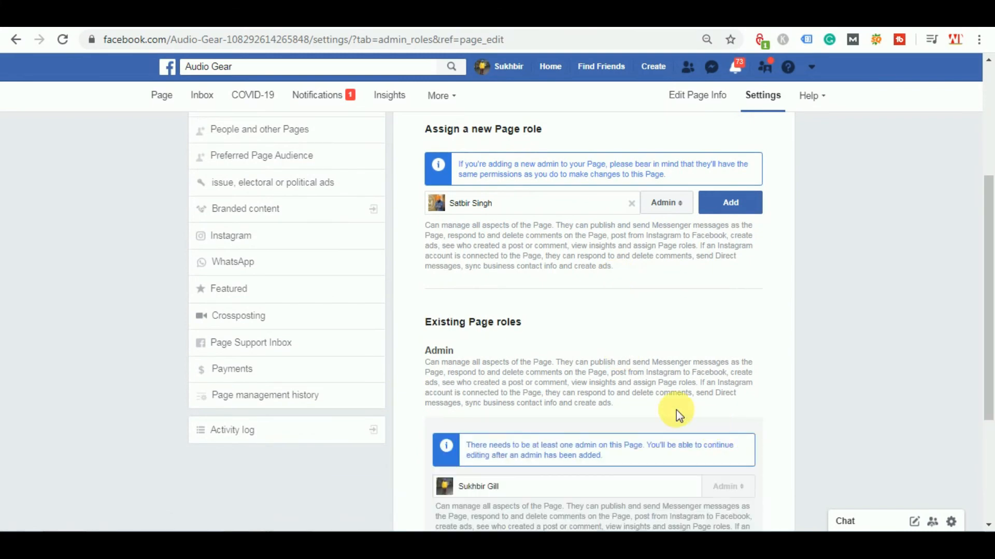
scroll(676, 409, "down", 2)
scroll(604, 393, "up", 4)
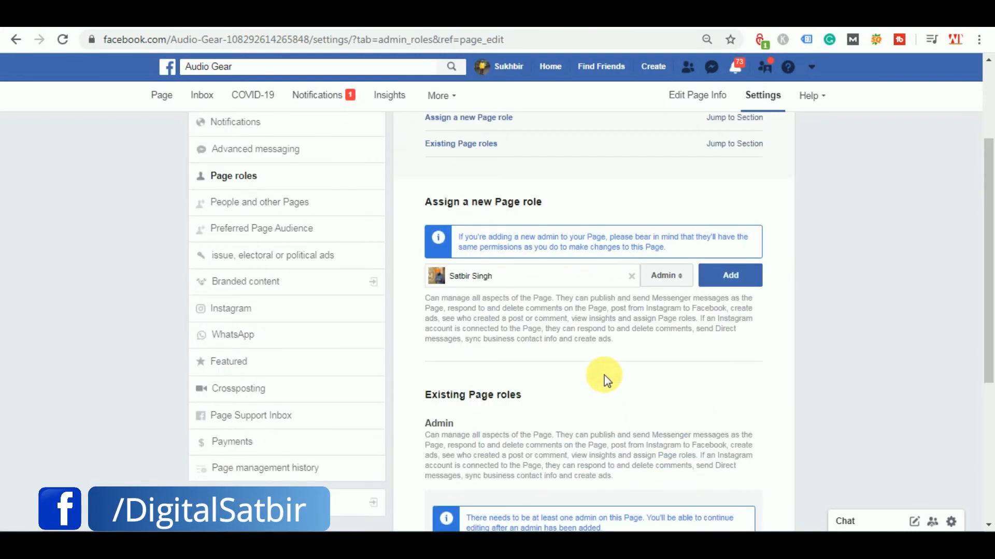
scroll(468, 229, "up", 4)
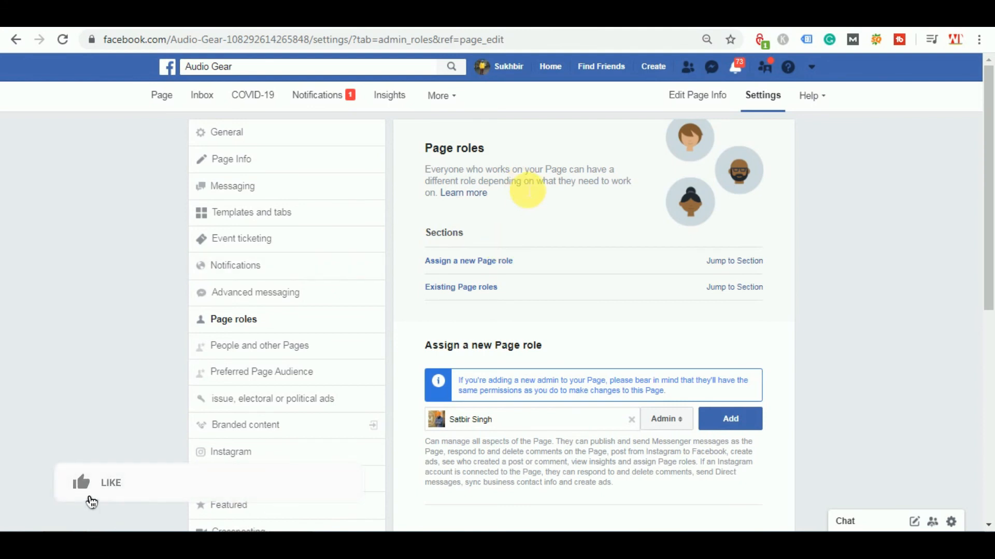
left_click(167, 98)
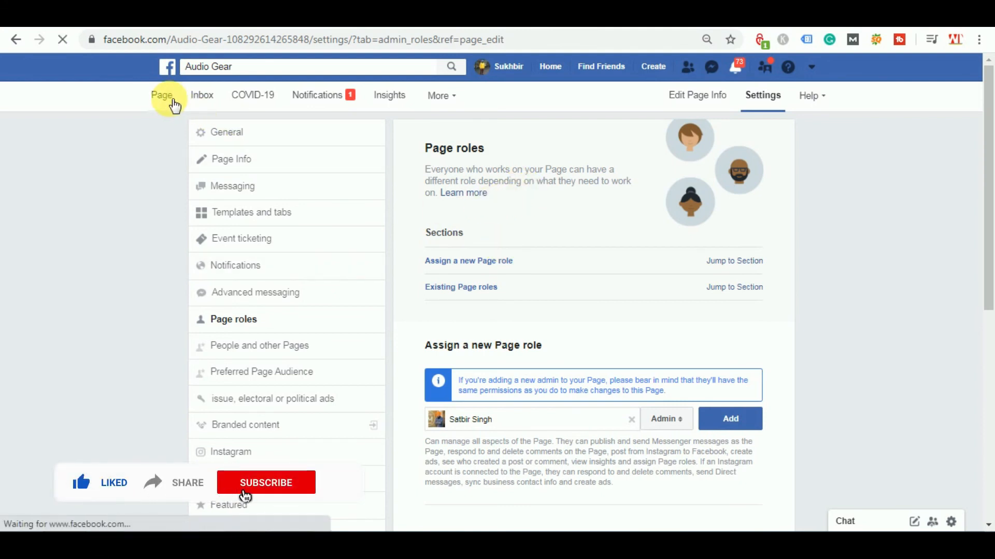